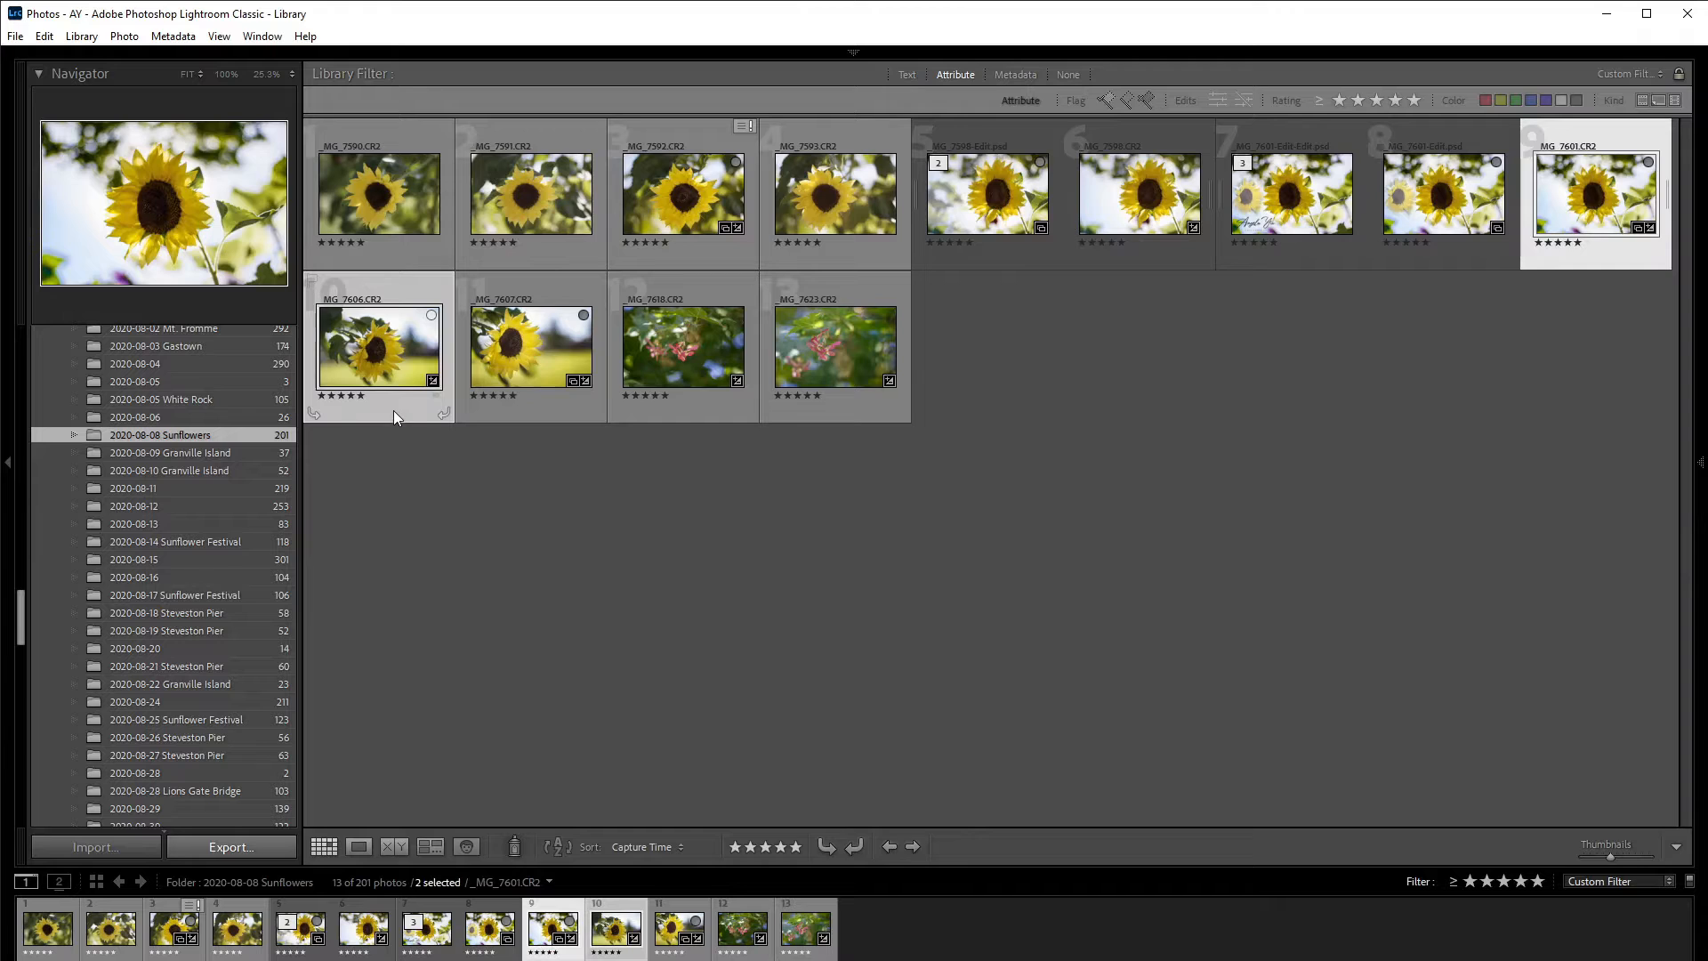
Open the two selected sunflower photos, _MG_7601.CR2 and _MG_7606.CR2, for editing in Adobe Photoshop 2021
{"action": "right_click", "coordinate": [394, 409]}
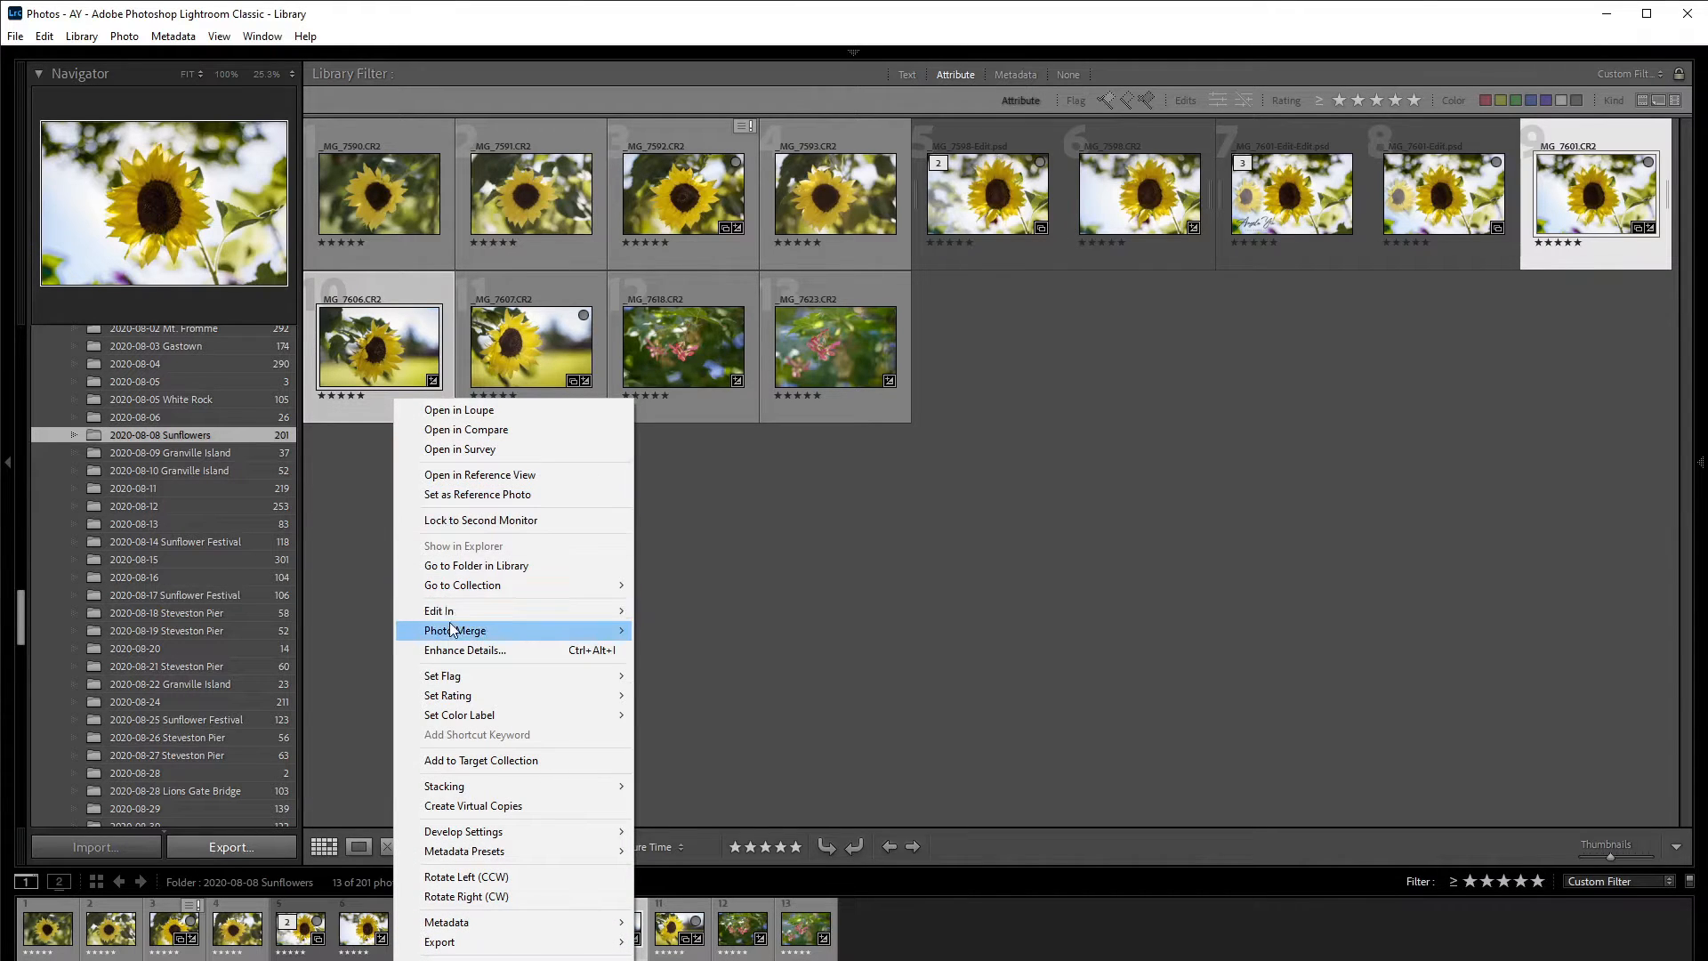
{"action": "mouse_move", "coordinate": [459, 616]}
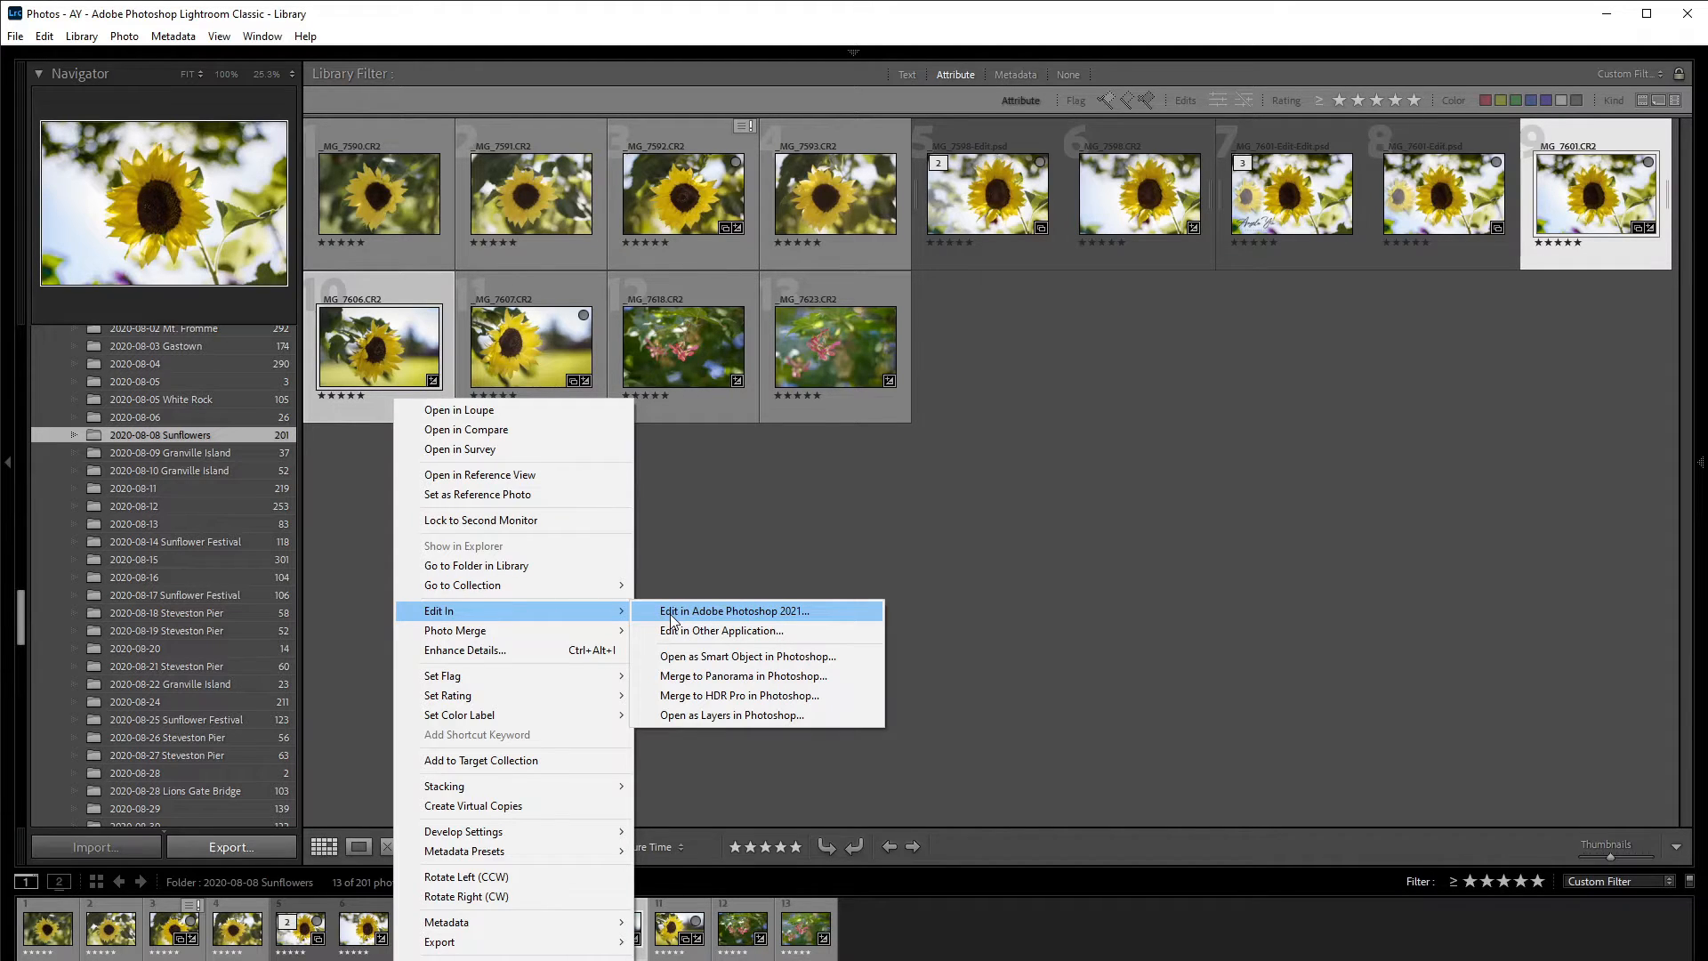
{"action": "left_click", "coordinate": [785, 618]}
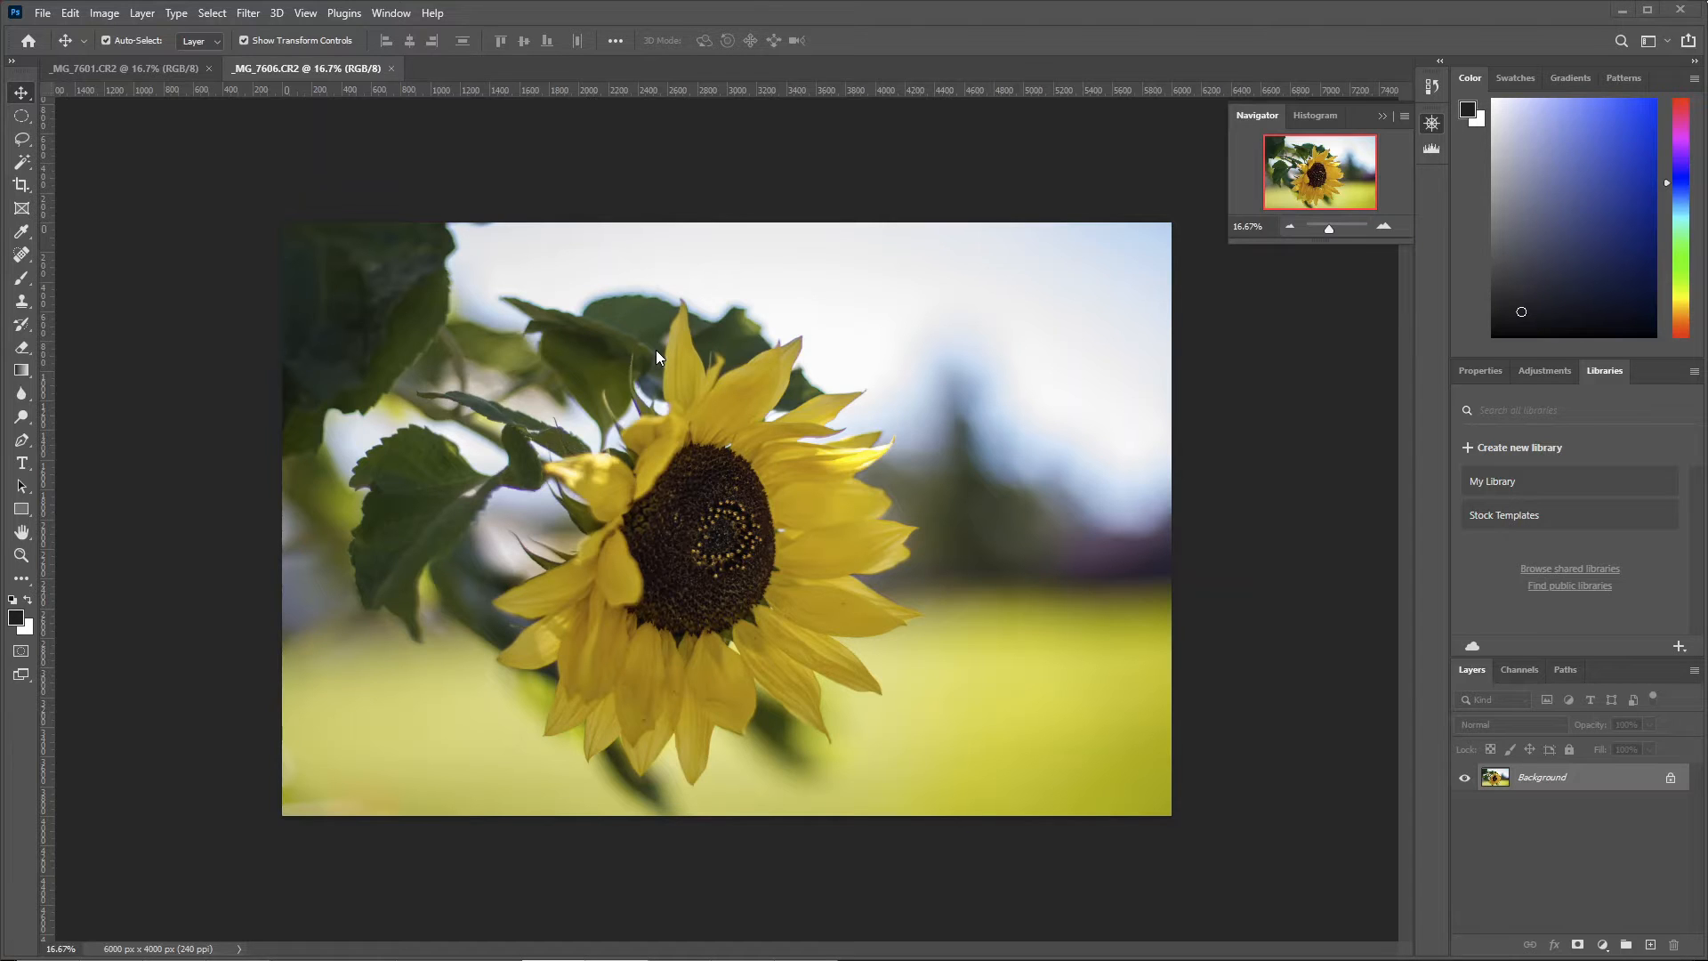
Arrange the two open photos side by side in a 2-up Vertical layout
{"action": "left_click", "coordinate": [392, 15]}
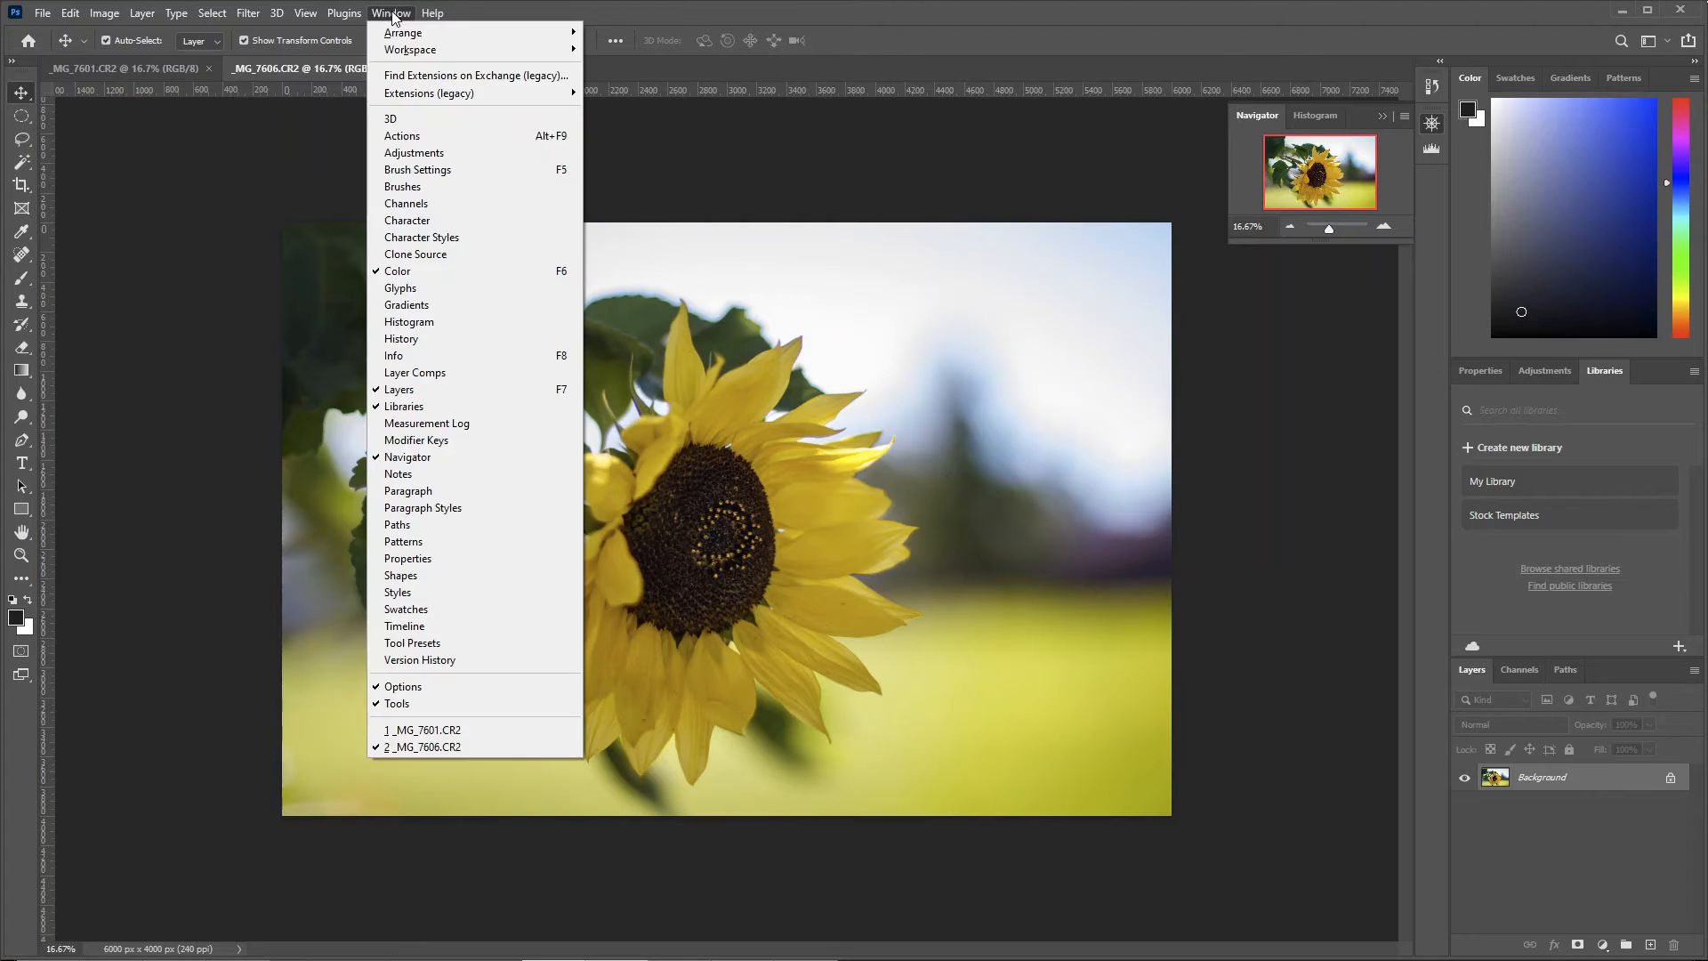
{"action": "mouse_move", "coordinate": [399, 40]}
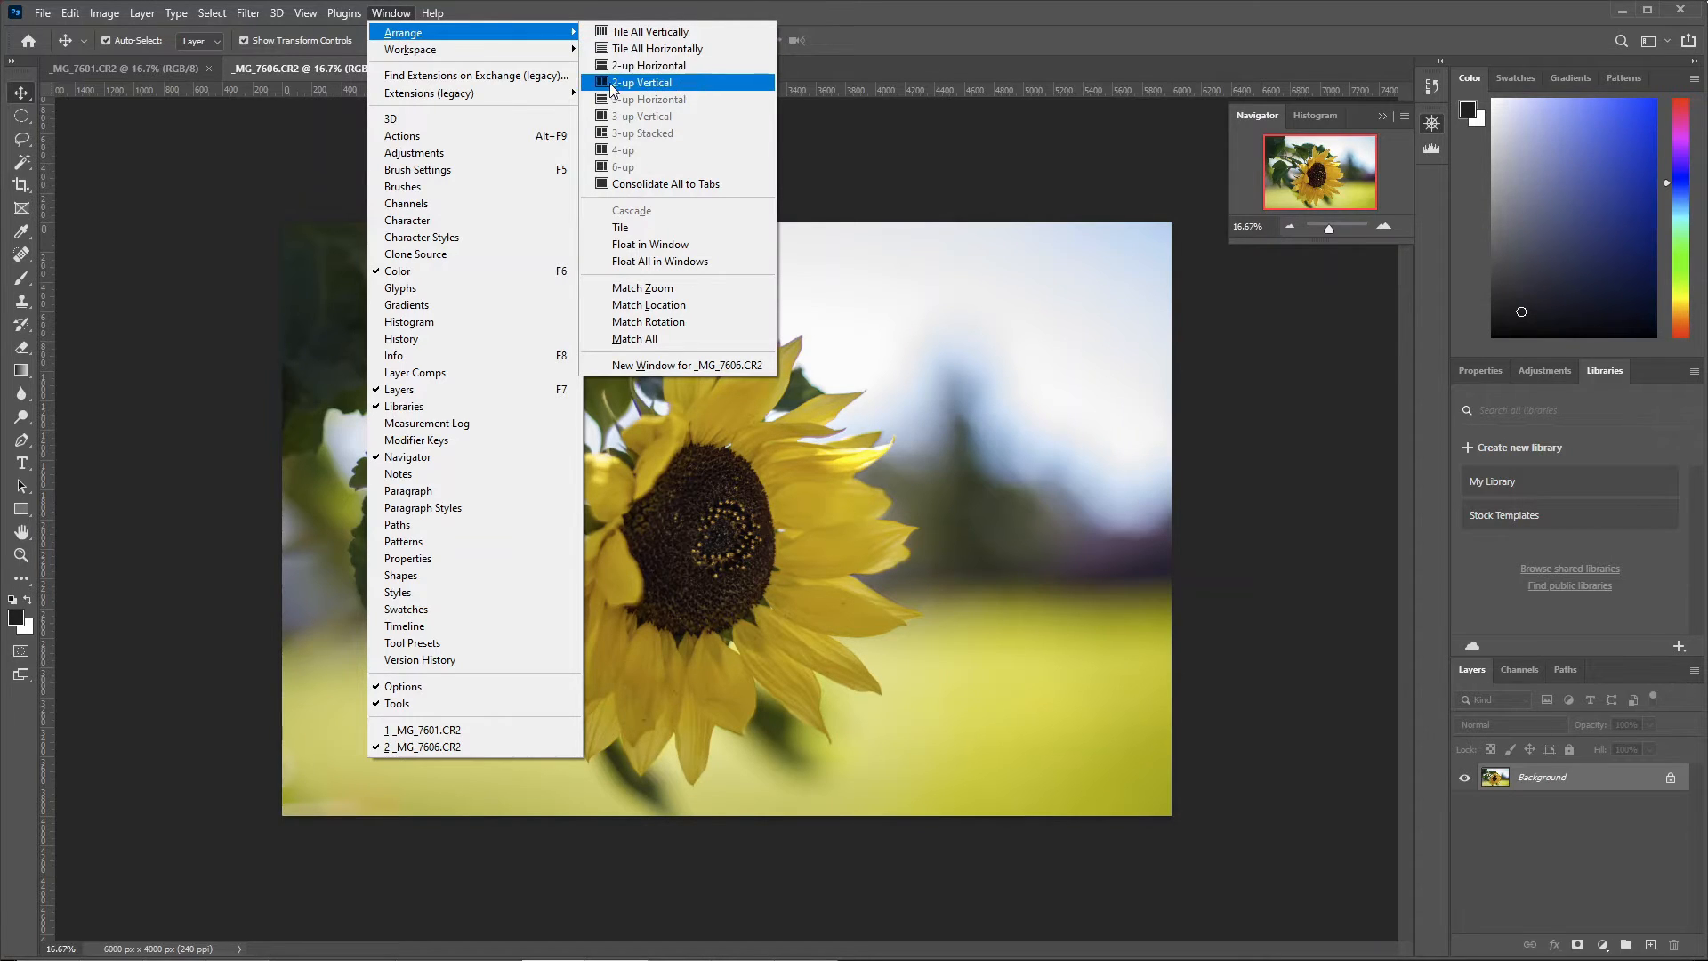
{"action": "left_click", "coordinate": [690, 86]}
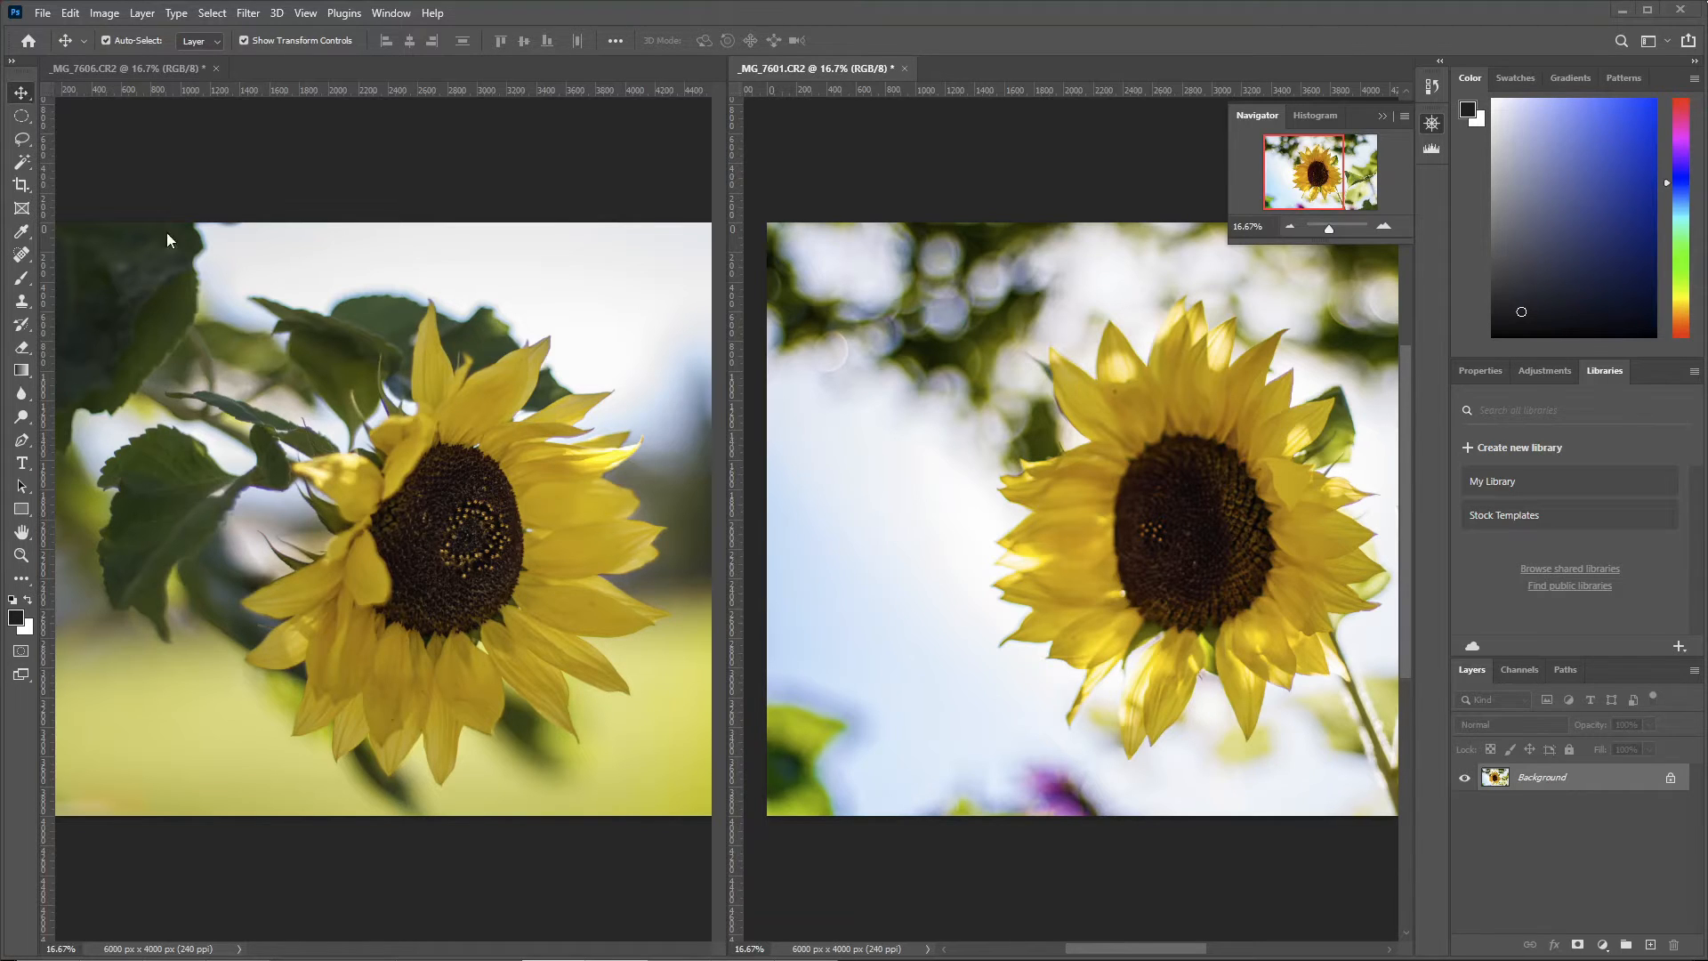
Copy the _MG_7606.CR2 photo into the _MG_7601.CR2 document as a new layer with the Move tool
{"action": "left_click", "coordinate": [440, 548]}
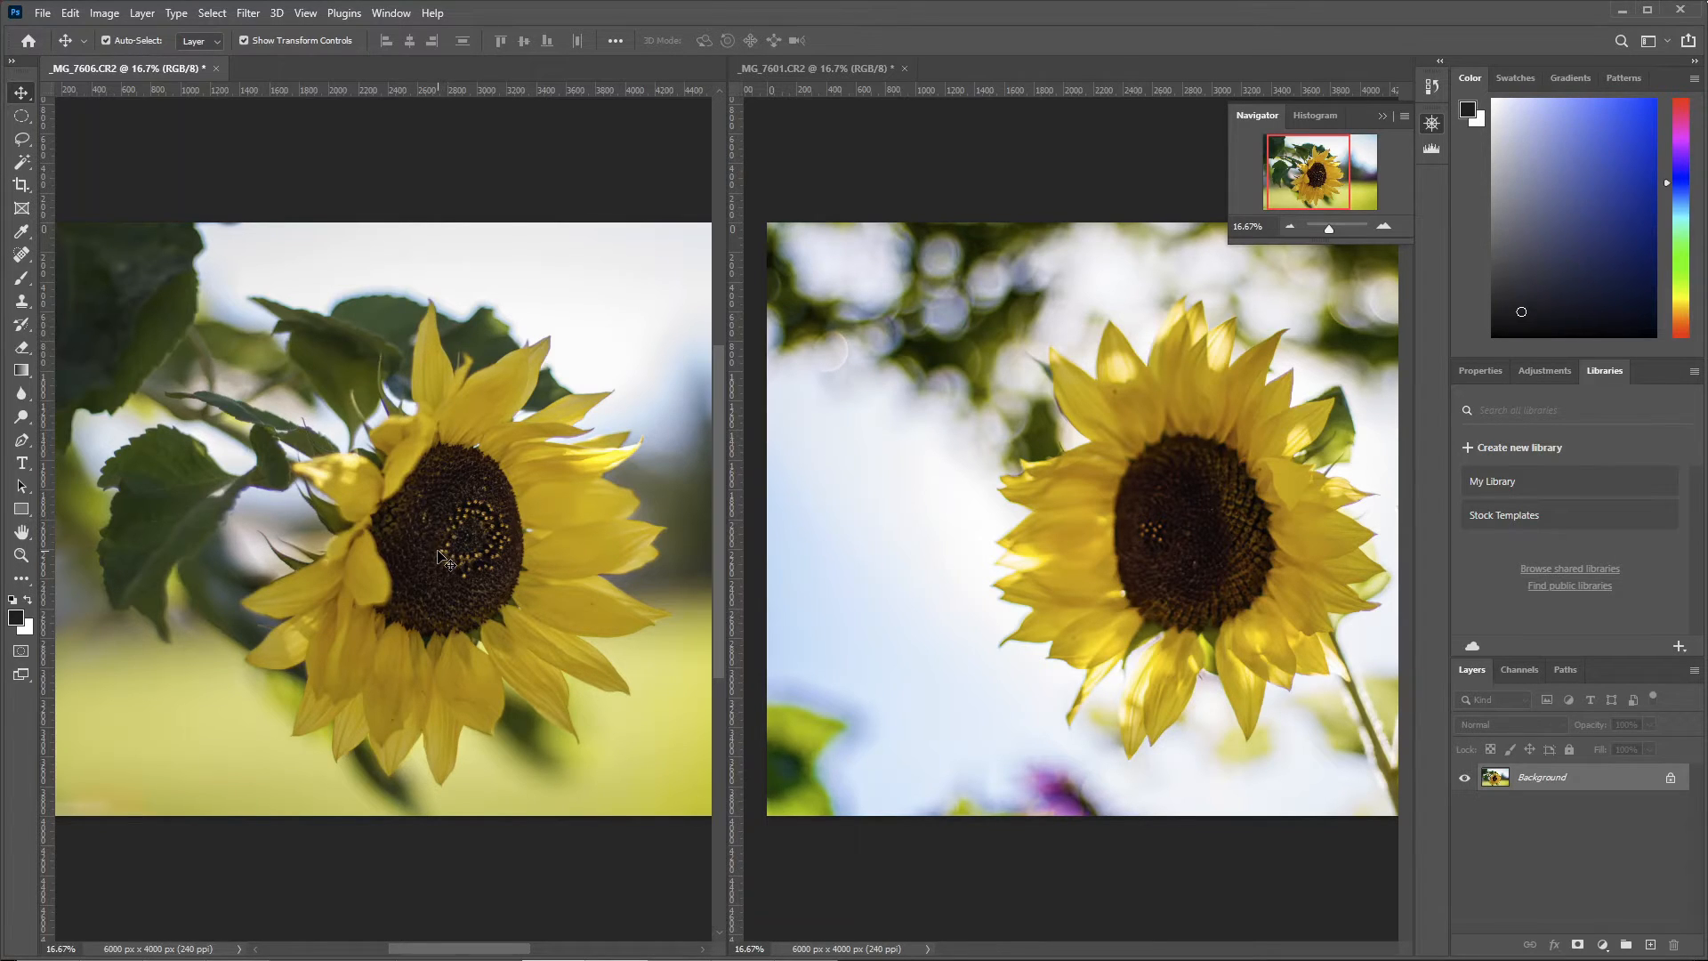
{"action": "left_click_drag", "start_coordinate": [437, 551], "coordinate": [790, 552]}
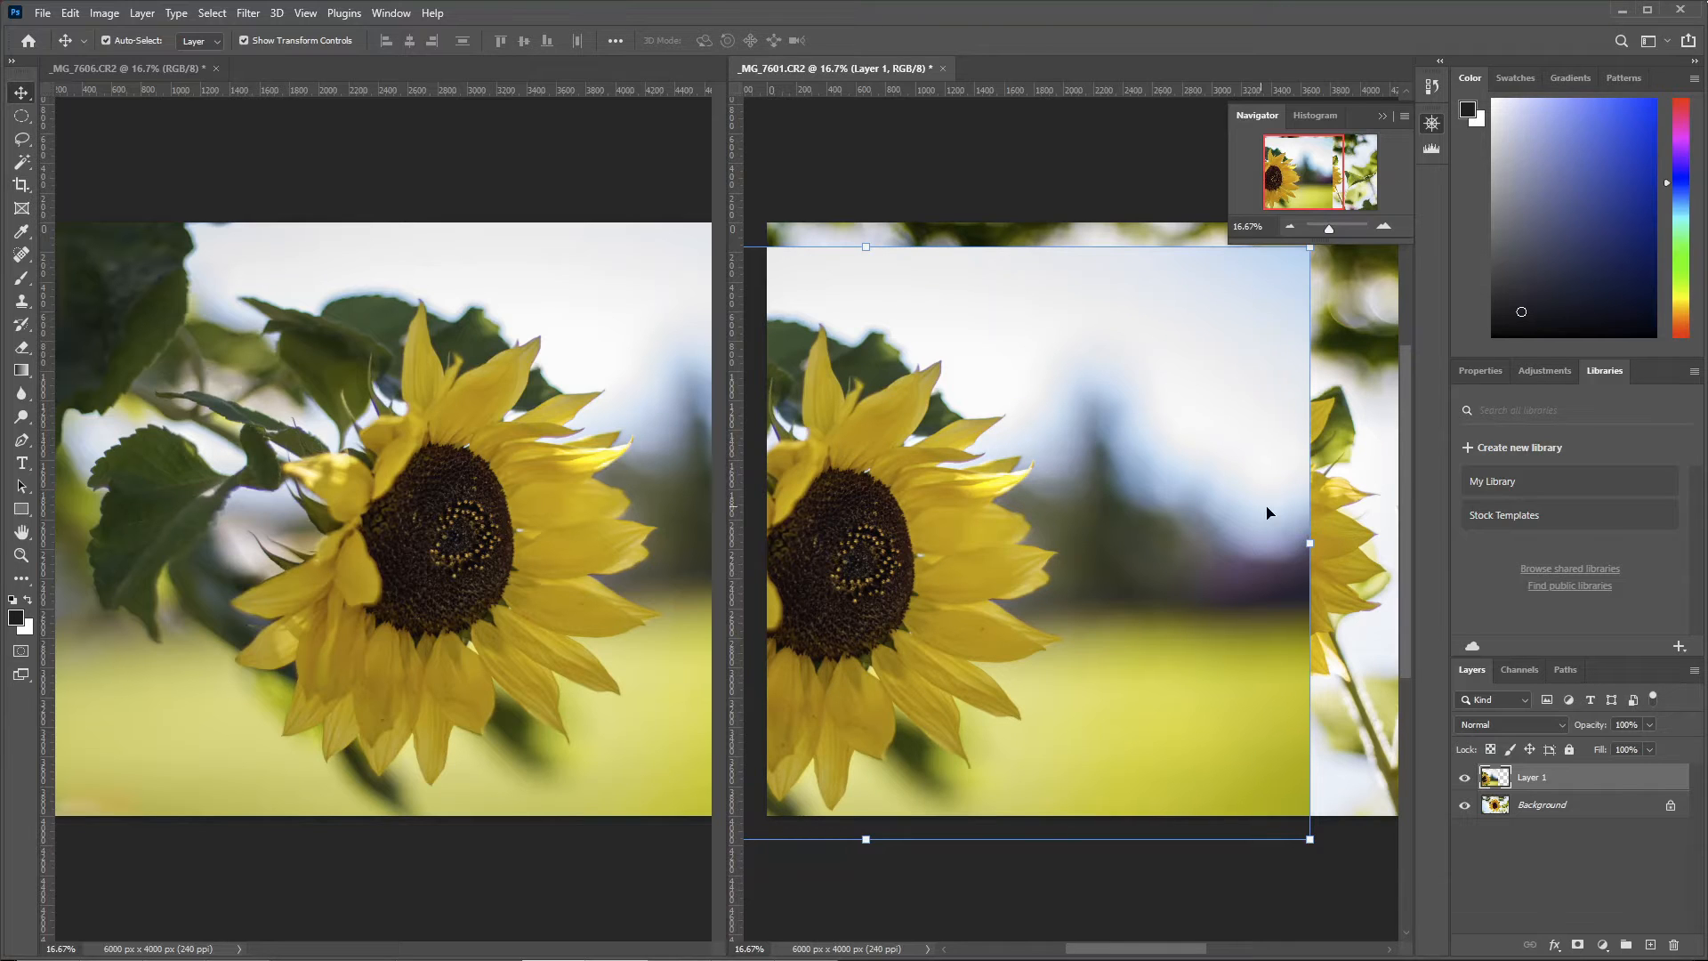
Close the _MG_7606.CR2 document without saving its changes
{"action": "left_click", "coordinate": [363, 309]}
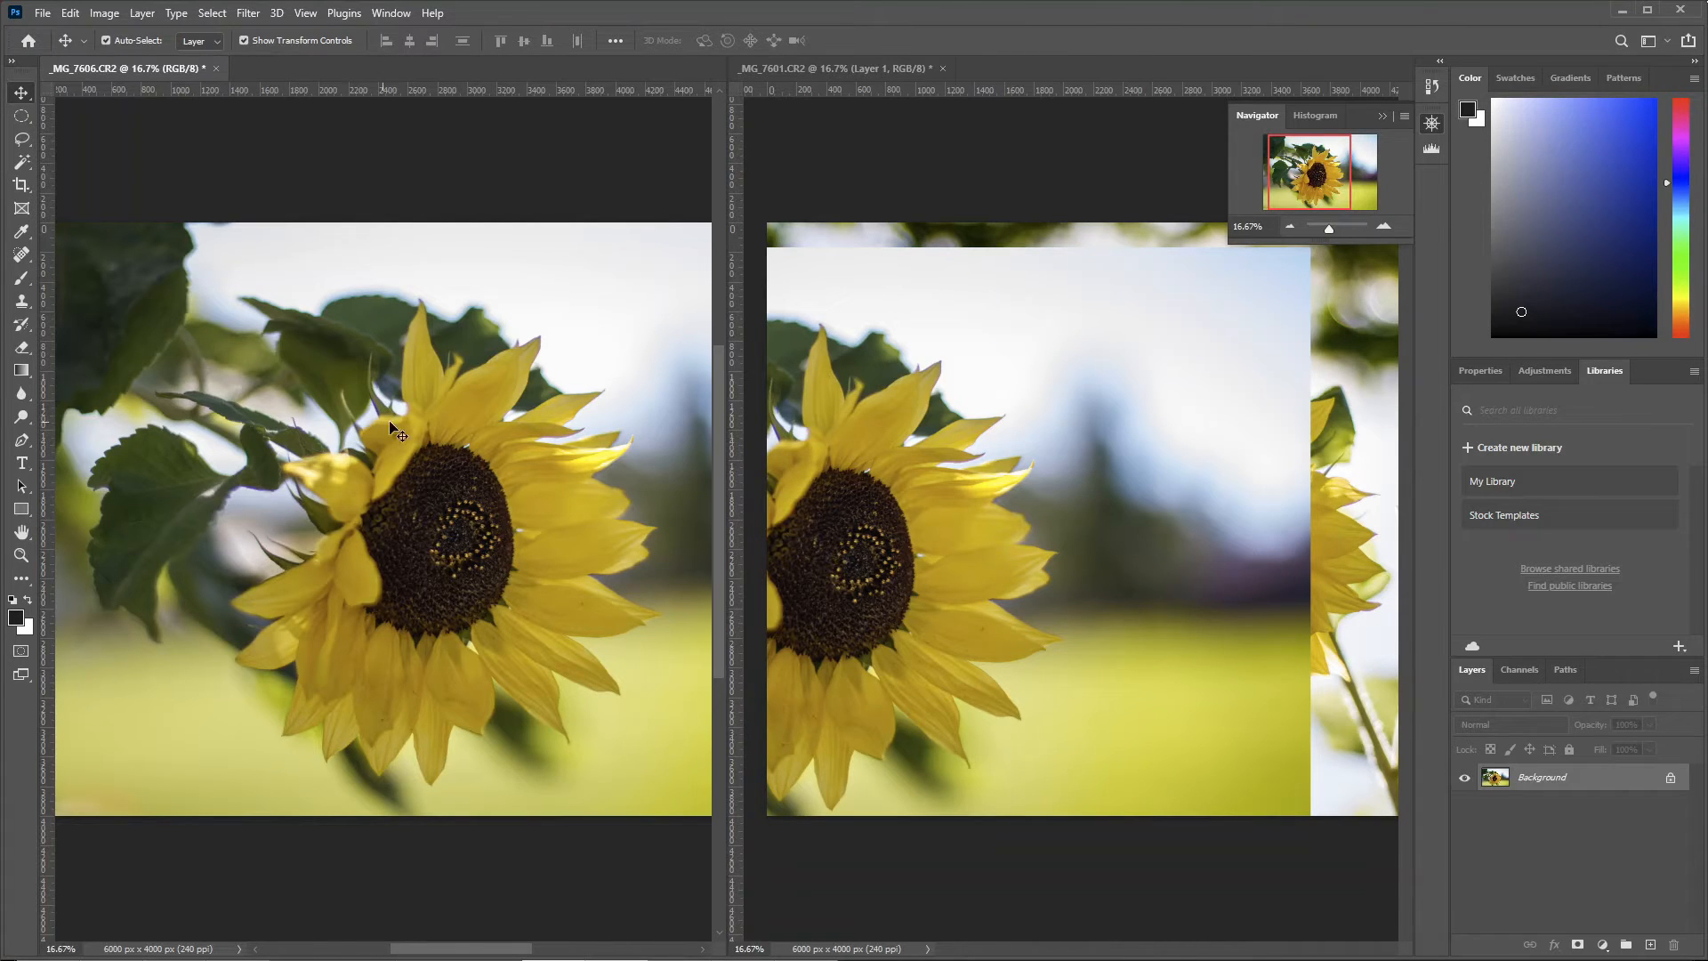
{"action": "left_click", "coordinate": [215, 68]}
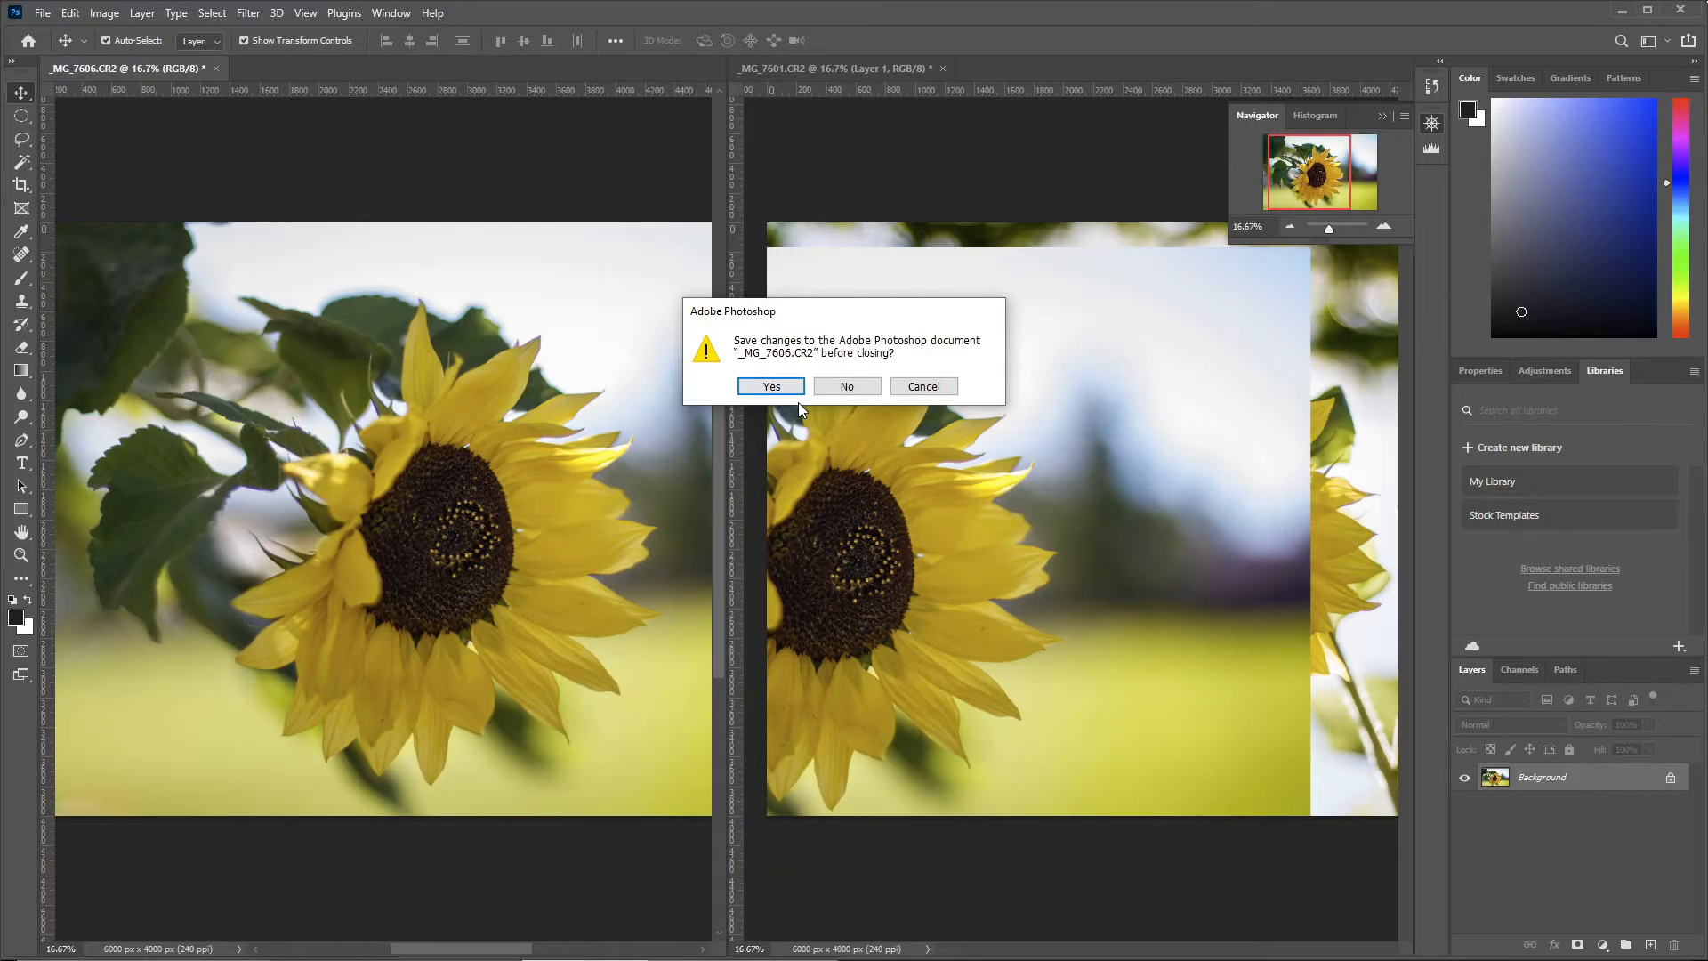
{"action": "left_click", "coordinate": [846, 388]}
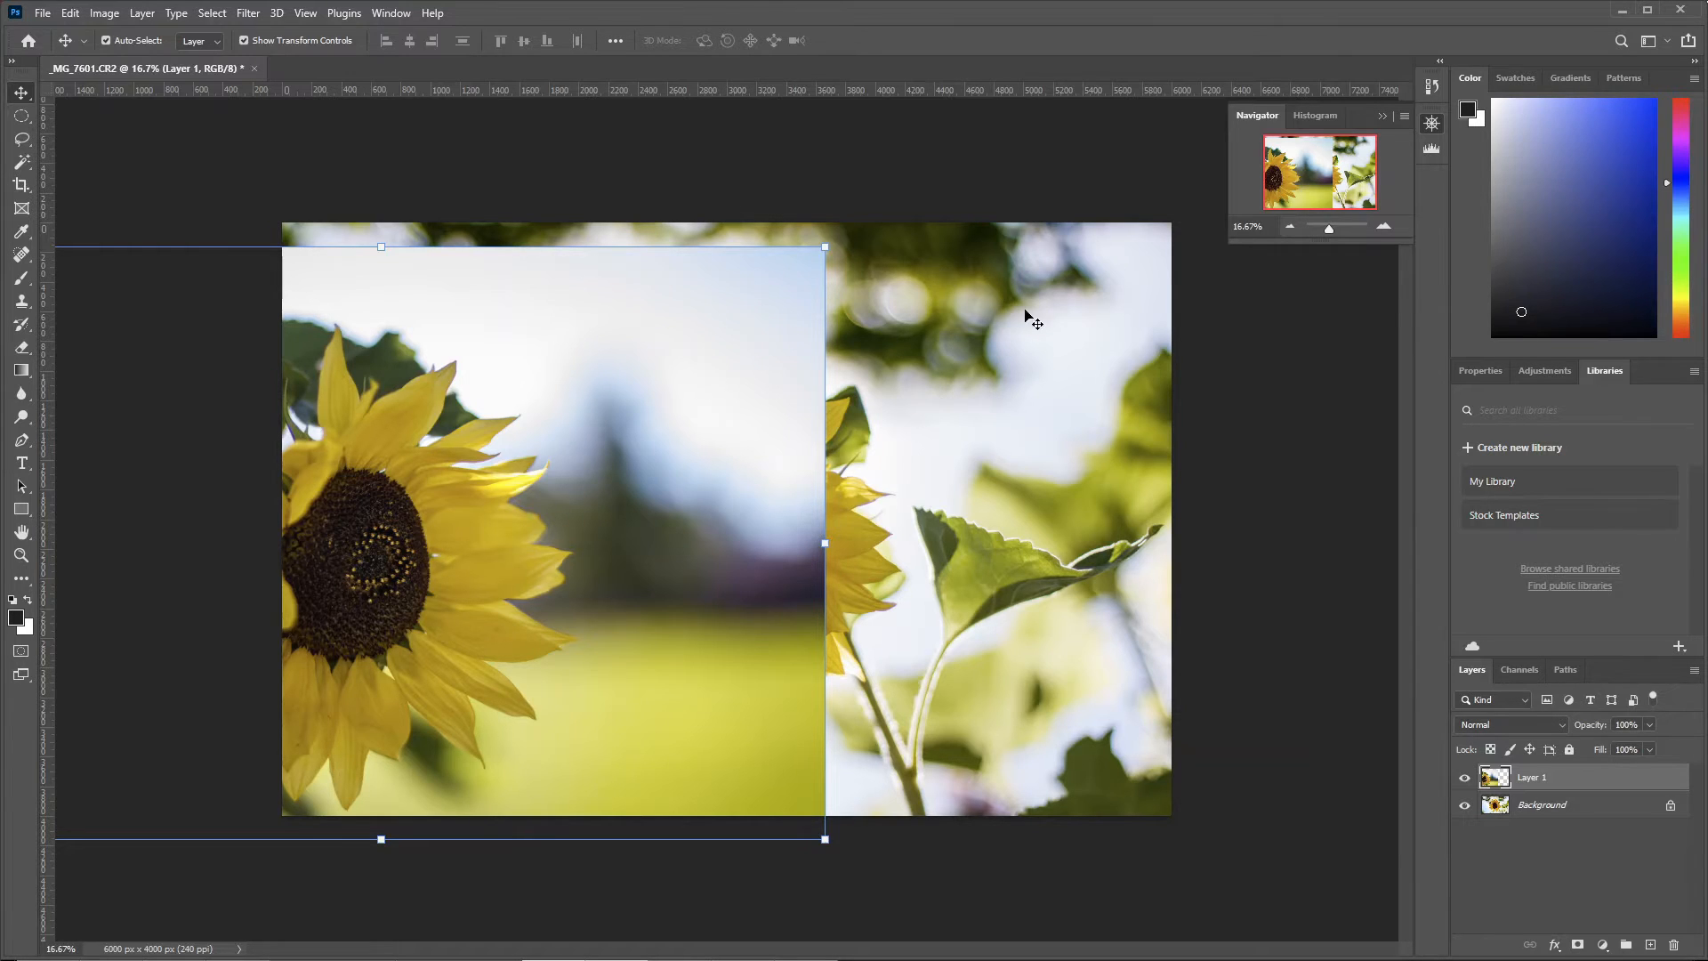
Scale the copied sunflower layer to about 52% and place it to the left of the main sunflower
{"action": "left_click_drag", "start_coordinate": [686, 458], "coordinate": [937, 451]}
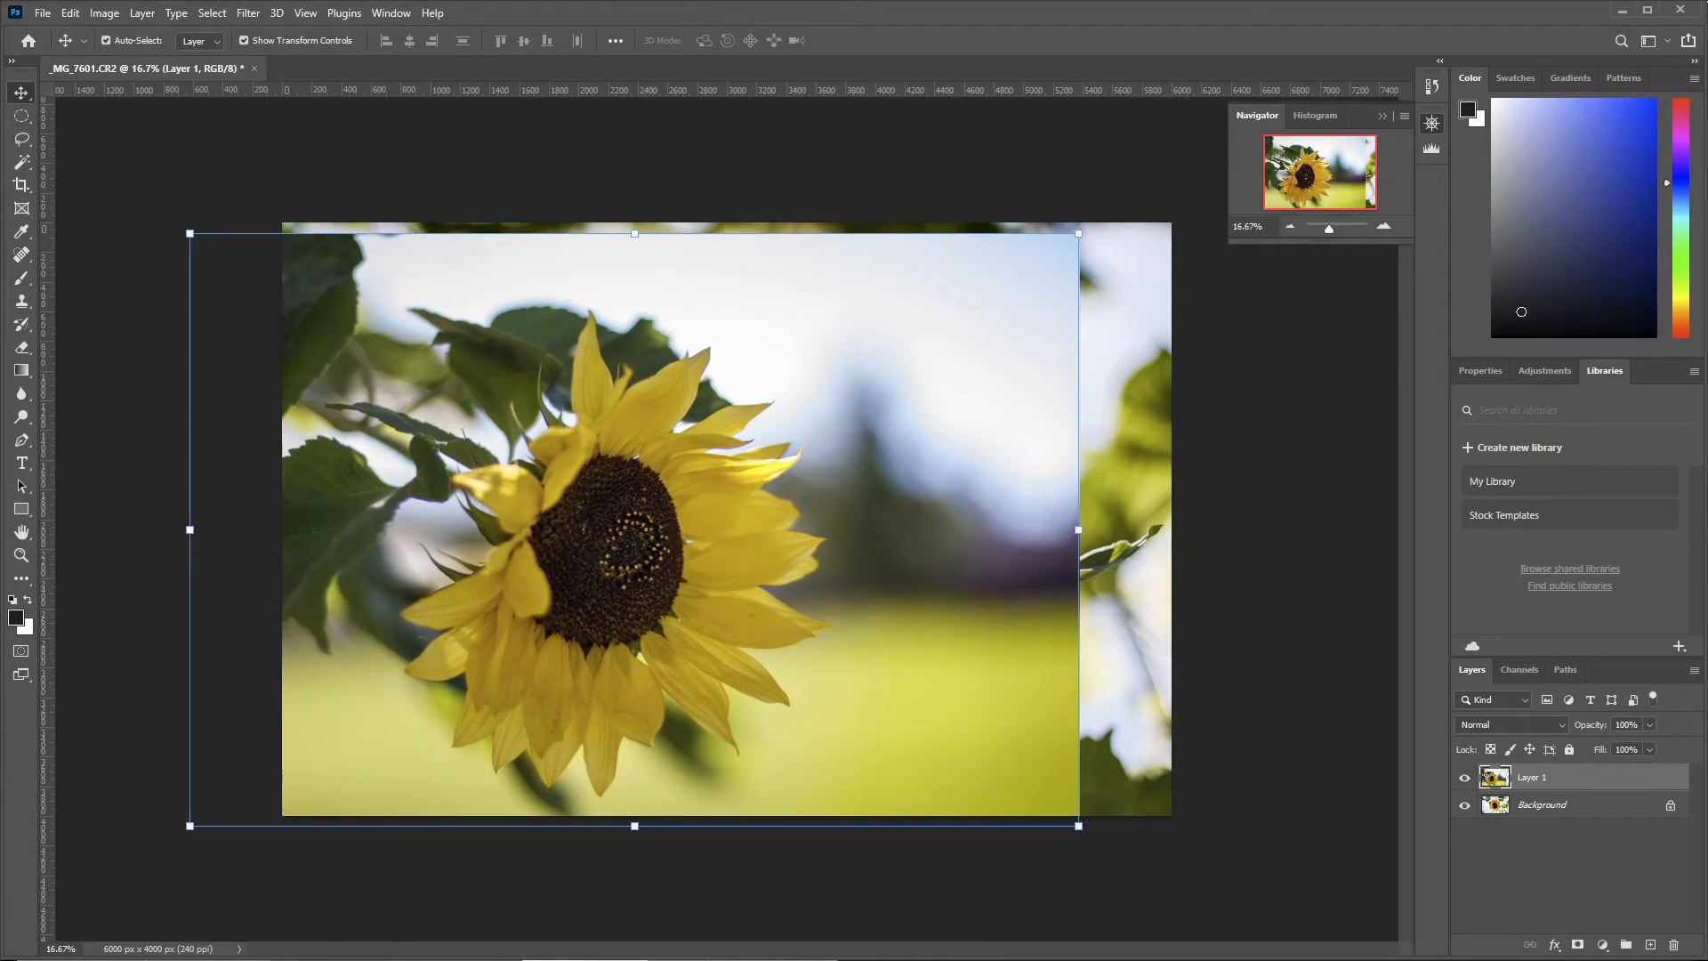
{"action": "key", "text": "ctrl+t"}
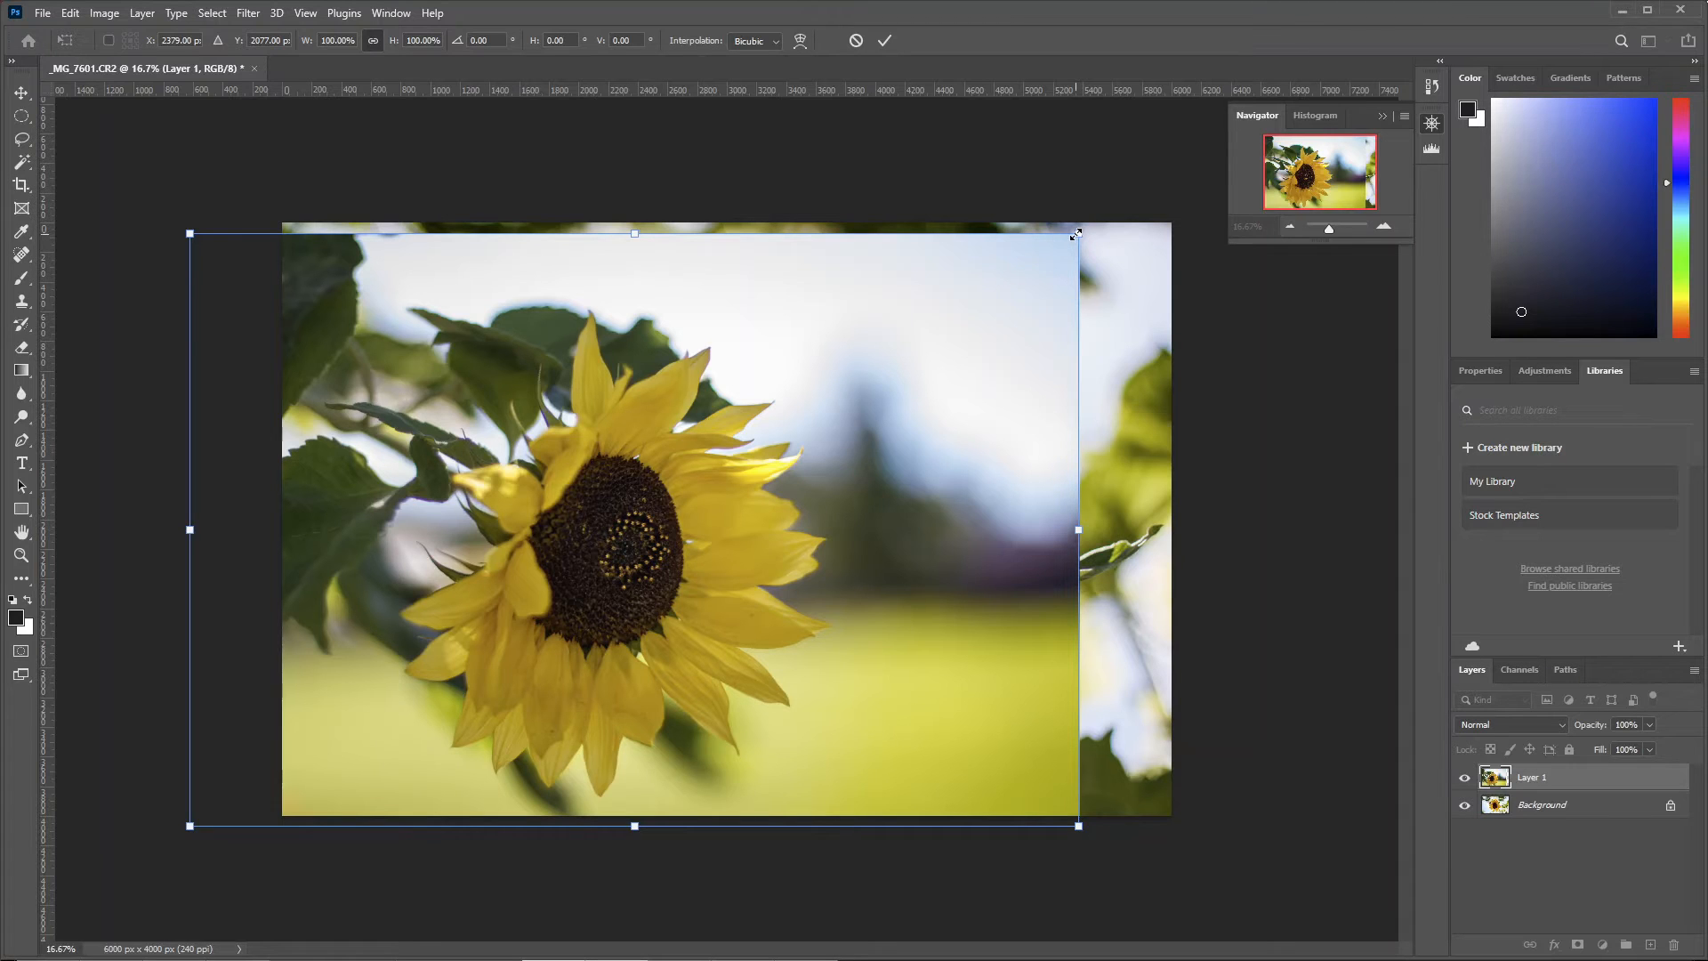
{"action": "left_click_drag", "start_coordinate": [1077, 234], "coordinate": [614, 565]}
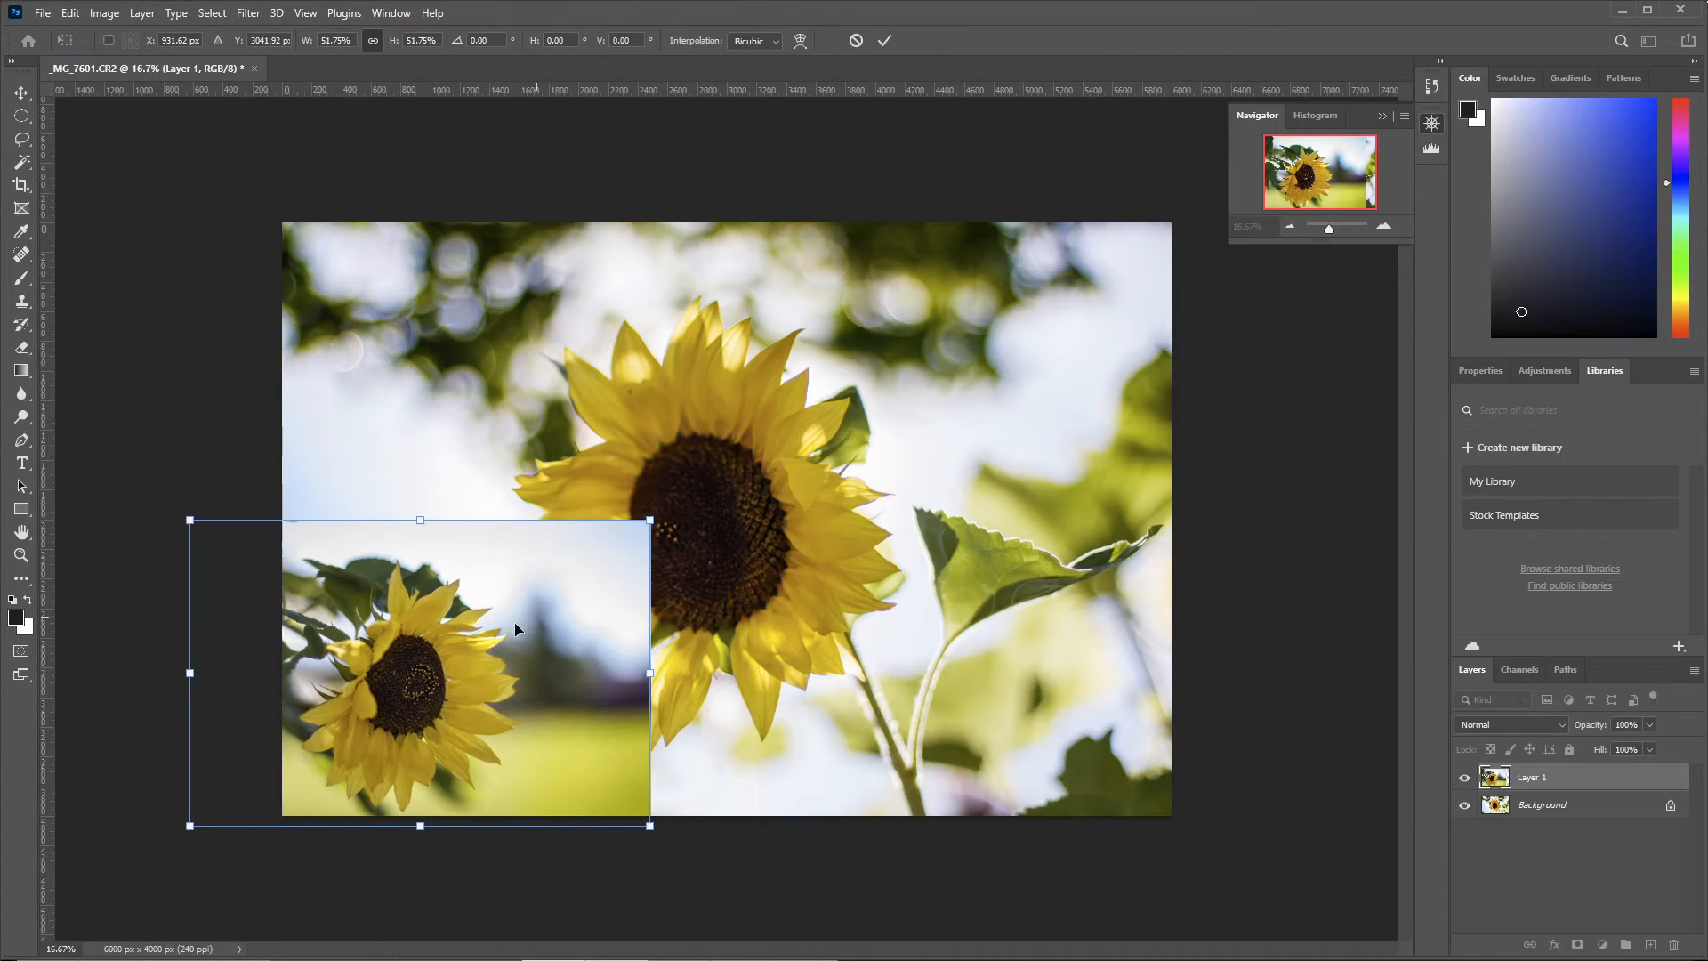
{"action": "left_click_drag", "start_coordinate": [430, 615], "coordinate": [412, 511]}
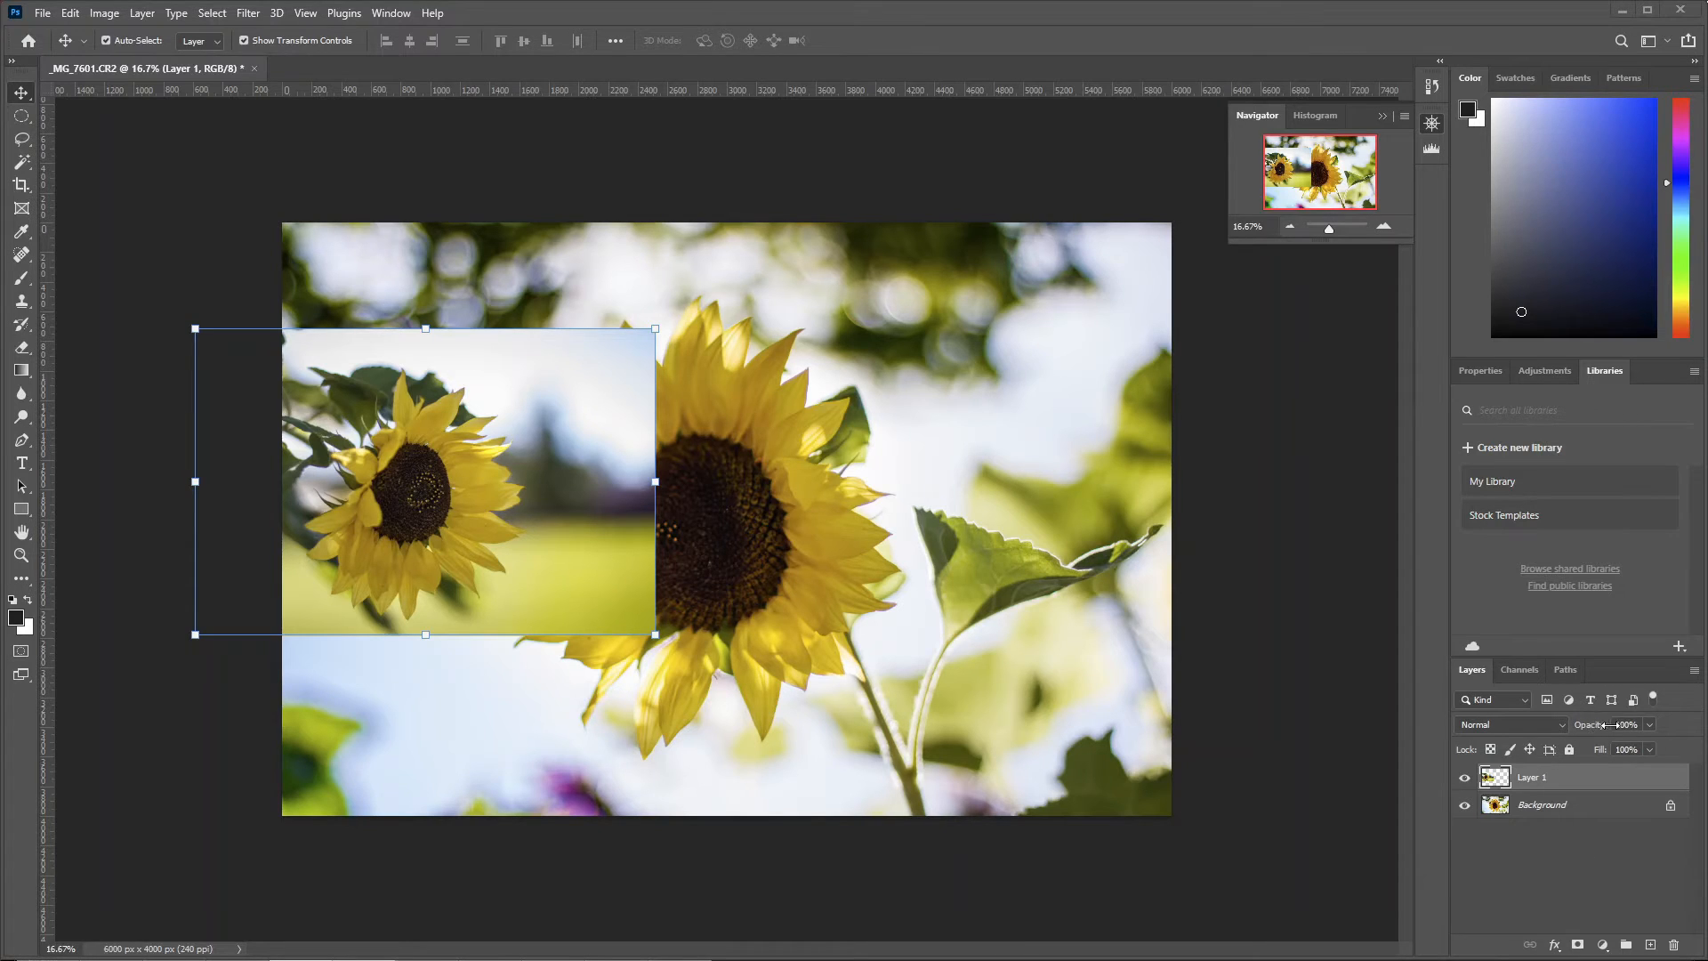
Lower Layer 1's opacity to 30% and scale it to about 77% width and 79% height beside the main sunflower
{"action": "left_click", "coordinate": [1649, 725]}
{"action": "left_click_drag", "start_coordinate": [1611, 750], "coordinate": [1592, 751]}
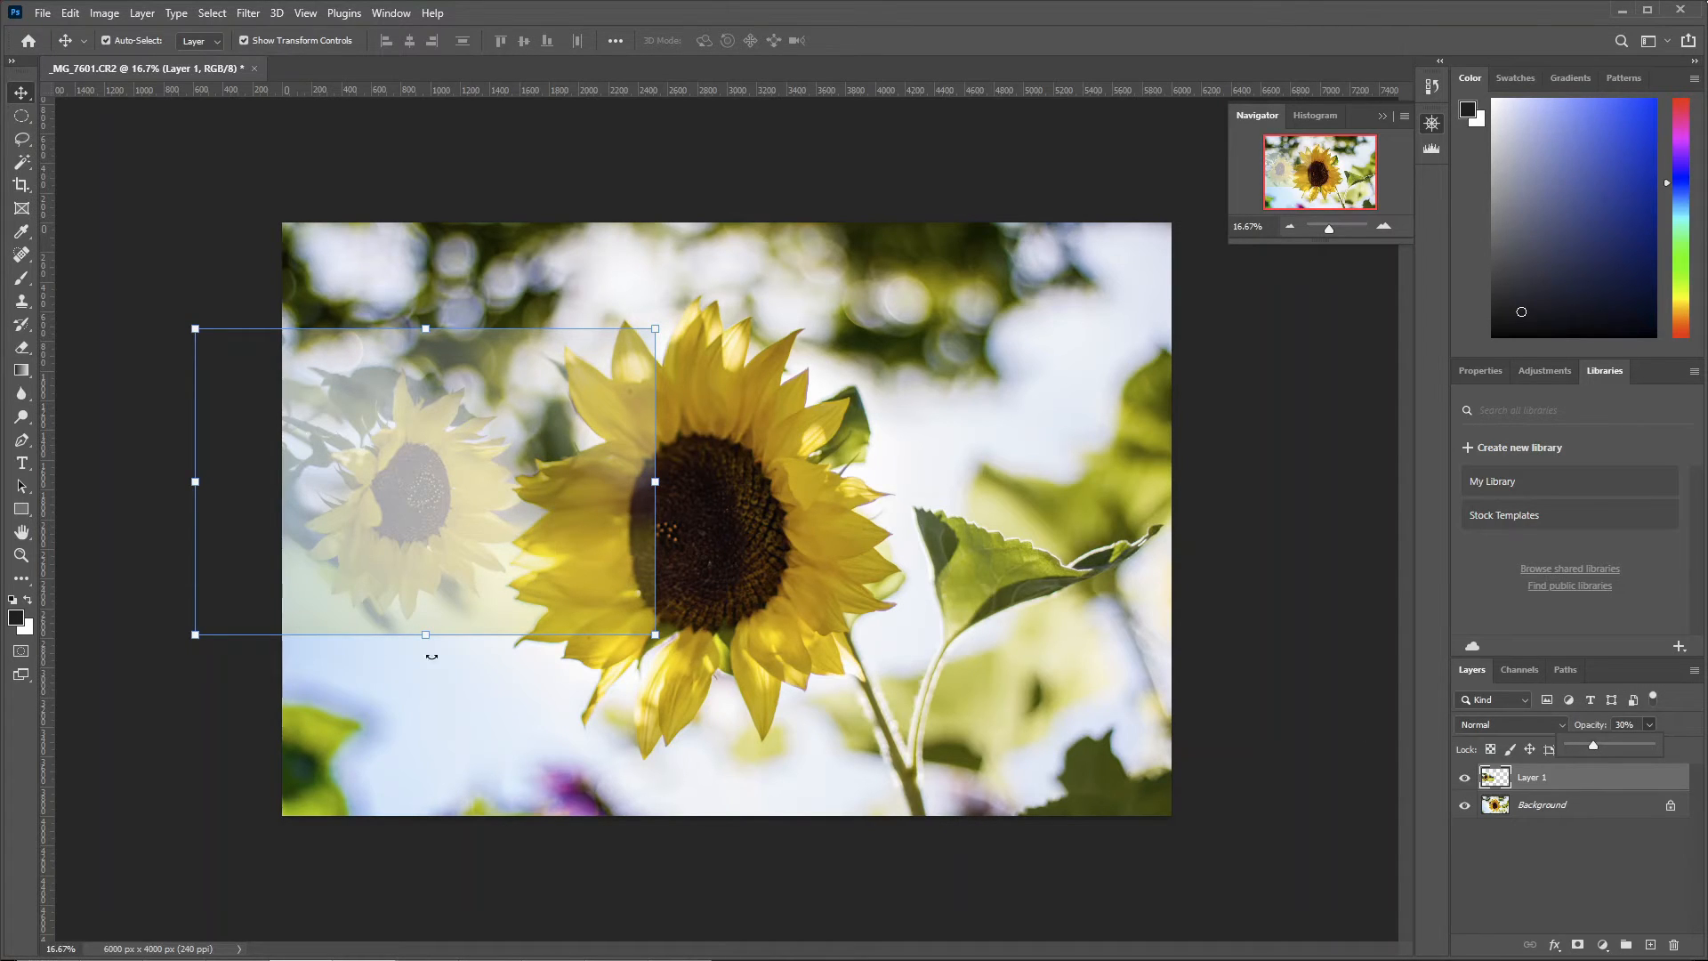
{"action": "left_click", "coordinate": [413, 504]}
{"action": "mouse_move", "coordinate": [414, 500]}
{"action": "left_mouse_down"}
{"action": "mouse_move", "coordinate": [397, 505]}
{"action": "mouse_move", "coordinate": [429, 557]}
{"action": "mouse_move", "coordinate": [399, 519]}
{"action": "mouse_move", "coordinate": [411, 505]}
{"action": "left_mouse_up"}
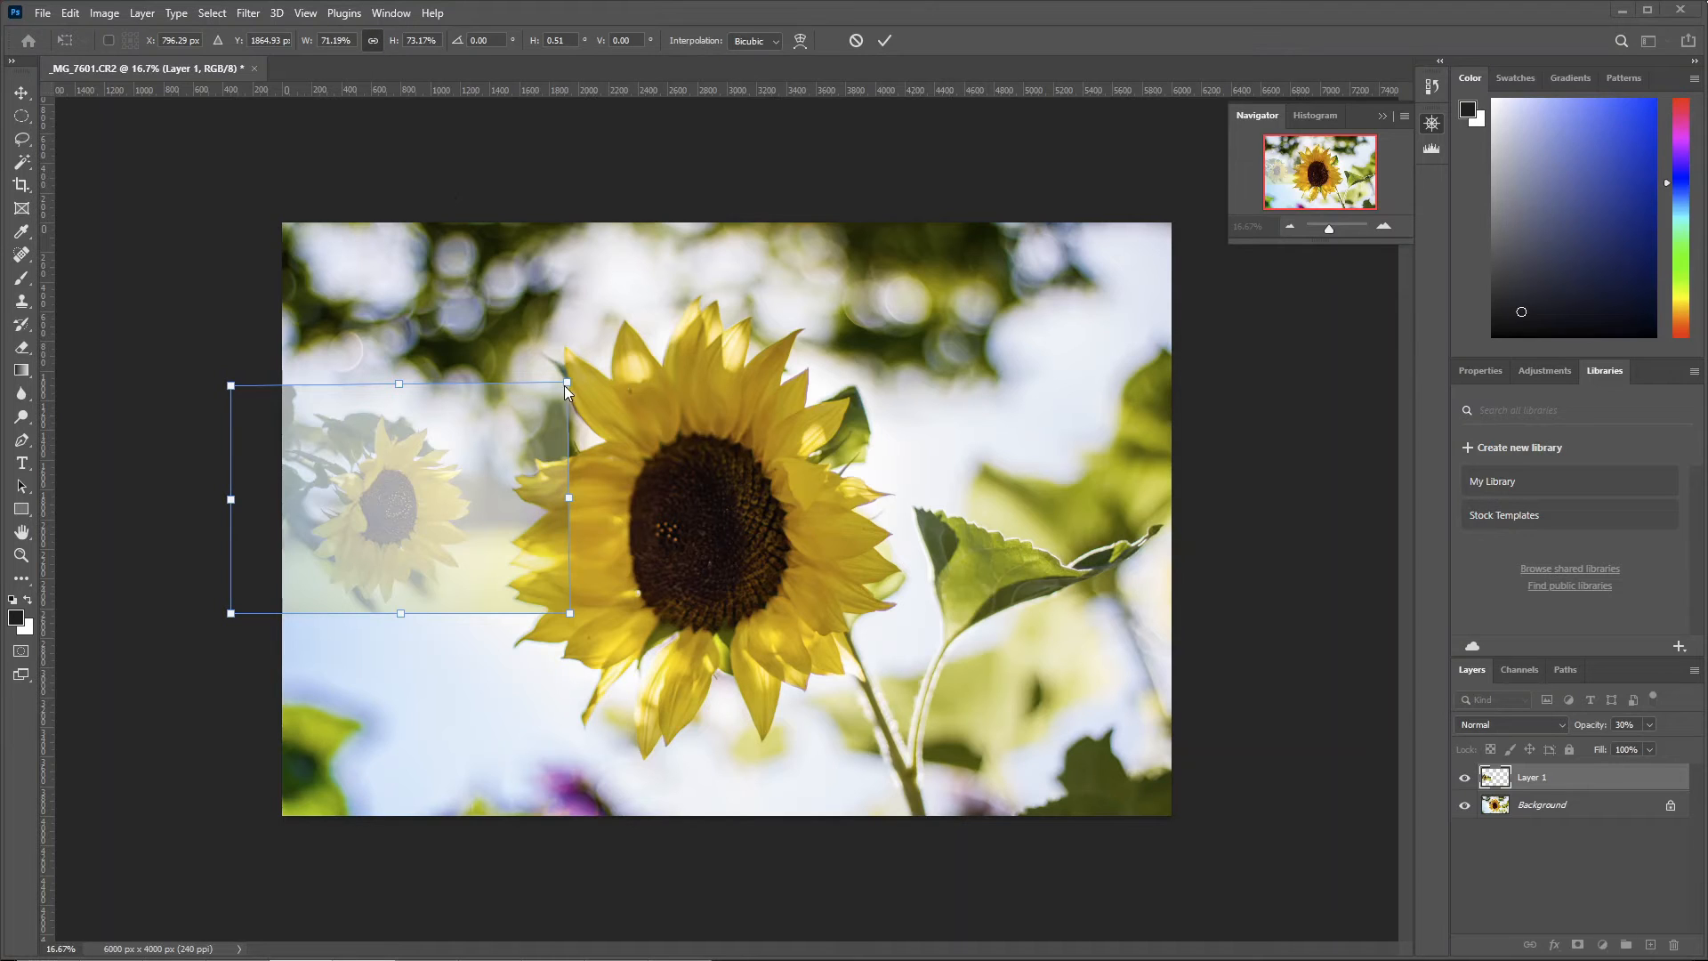
{"action": "mouse_move", "coordinate": [569, 383]}
{"action": "left_mouse_down"}
{"action": "mouse_move", "coordinate": [534, 397]}
{"action": "mouse_move", "coordinate": [584, 354]}
{"action": "left_mouse_up"}
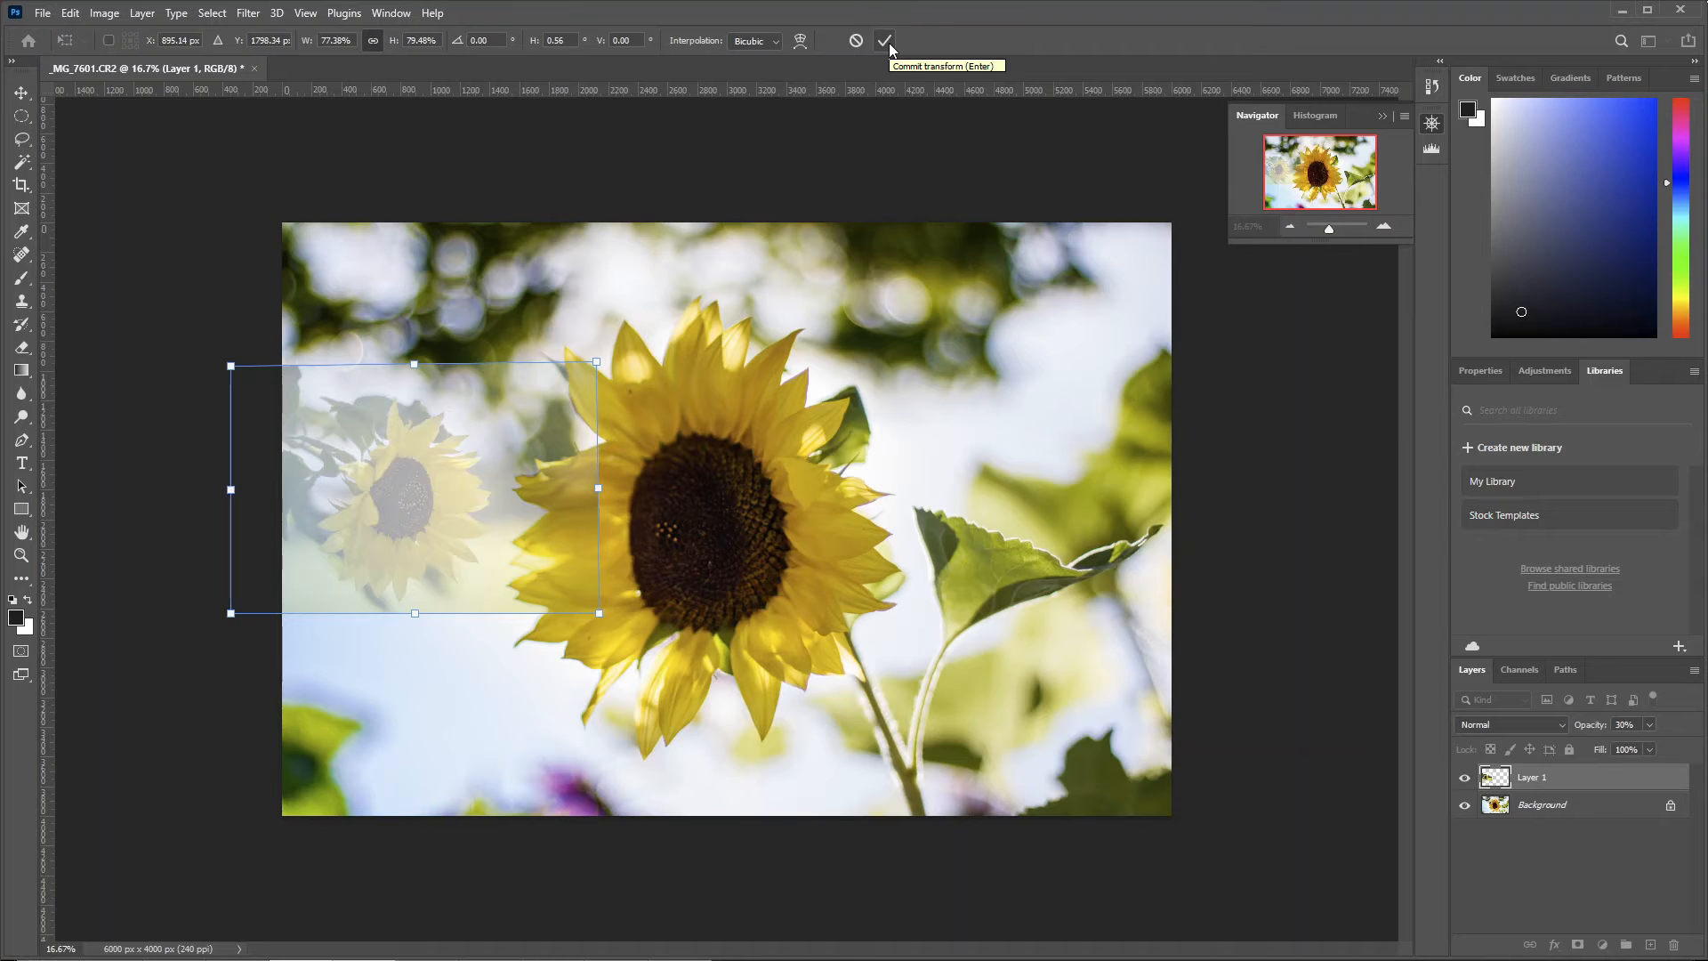
{"action": "key", "text": "Return"}
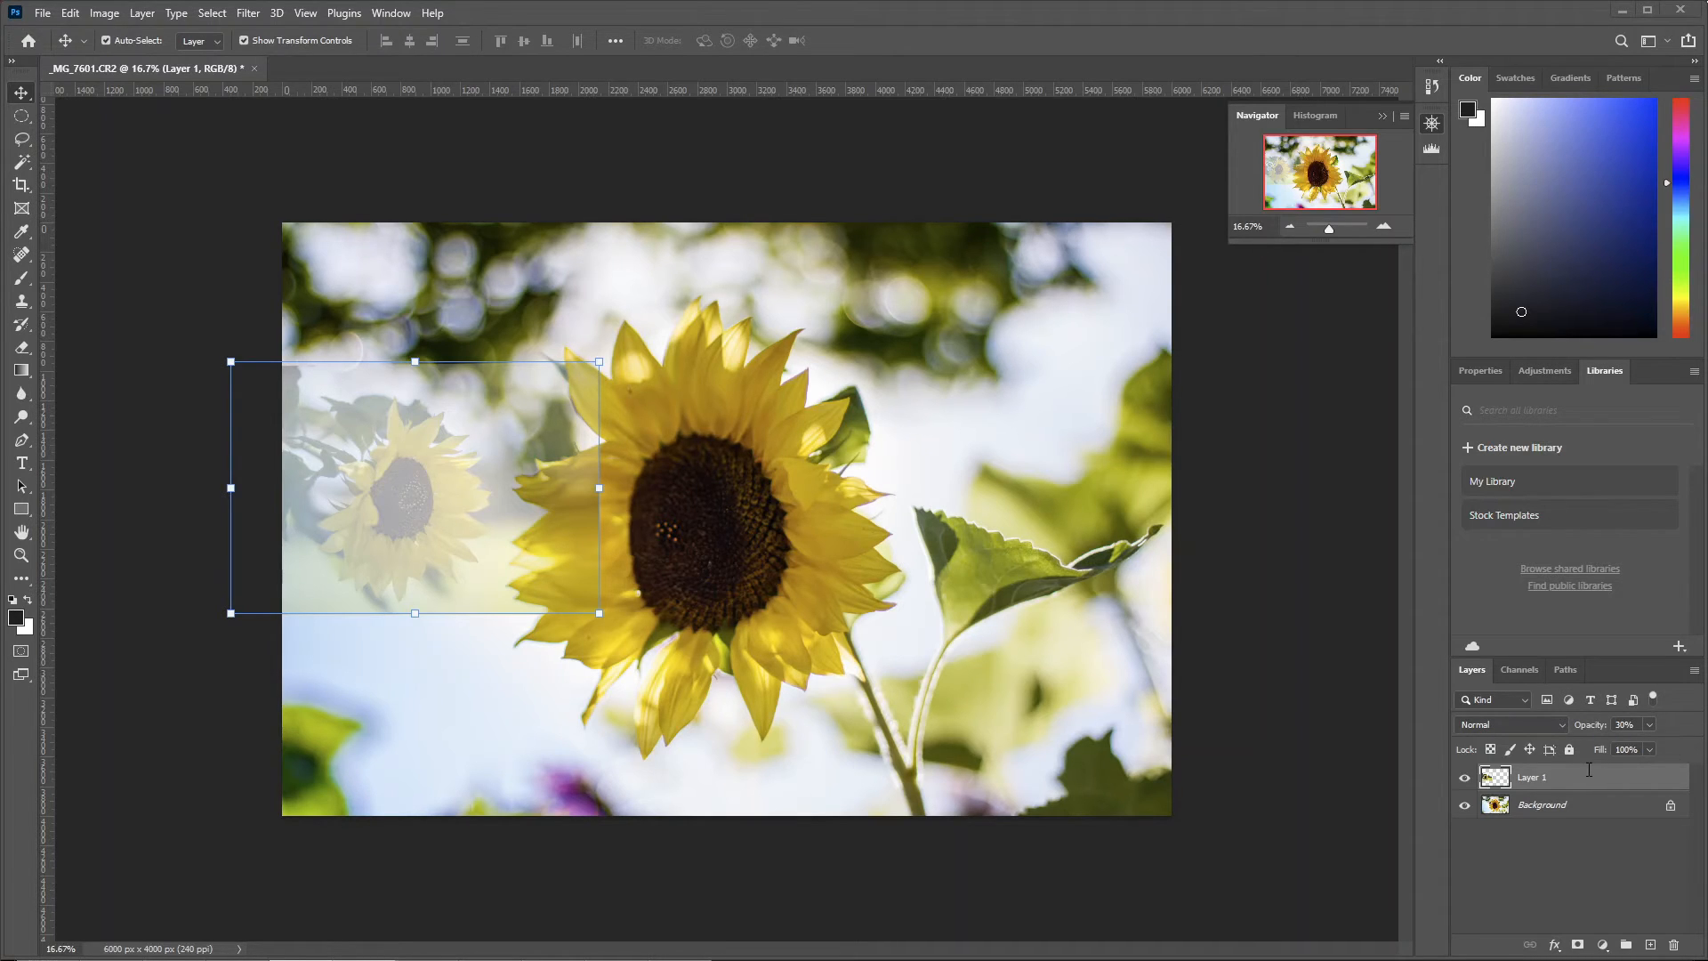
Add a layer mask to Layer 1 and invert it to black to hide the layer
{"action": "left_click", "coordinate": [1578, 945]}
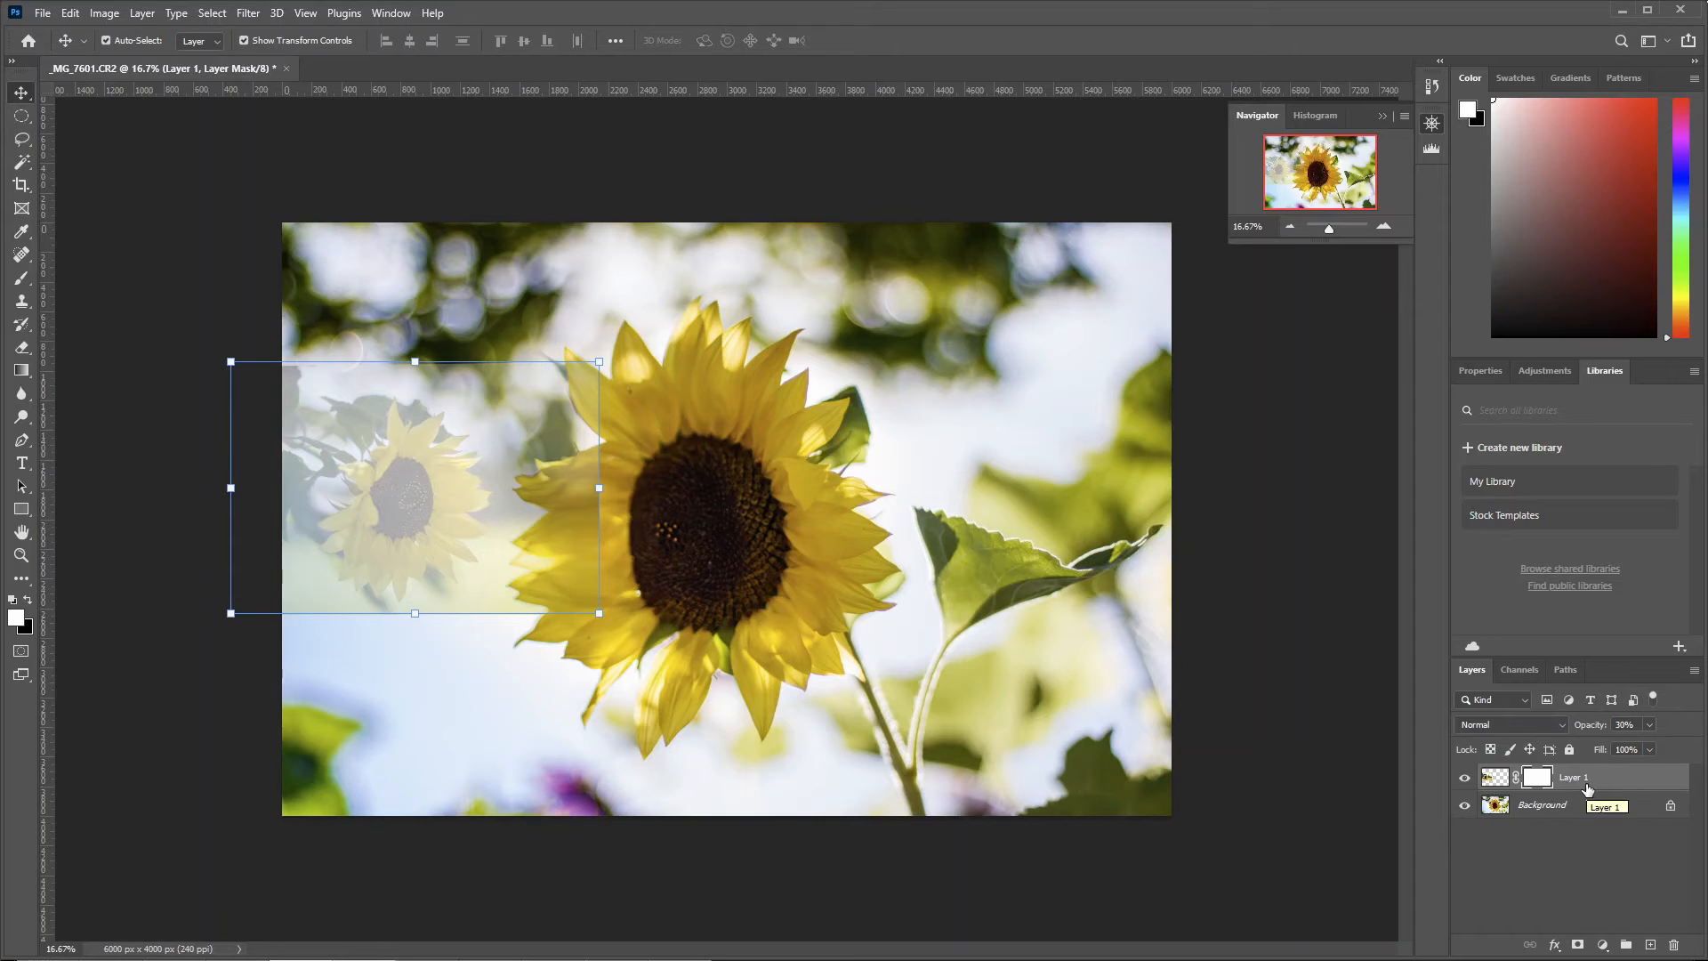
{"action": "key", "text": "ctrl+i"}
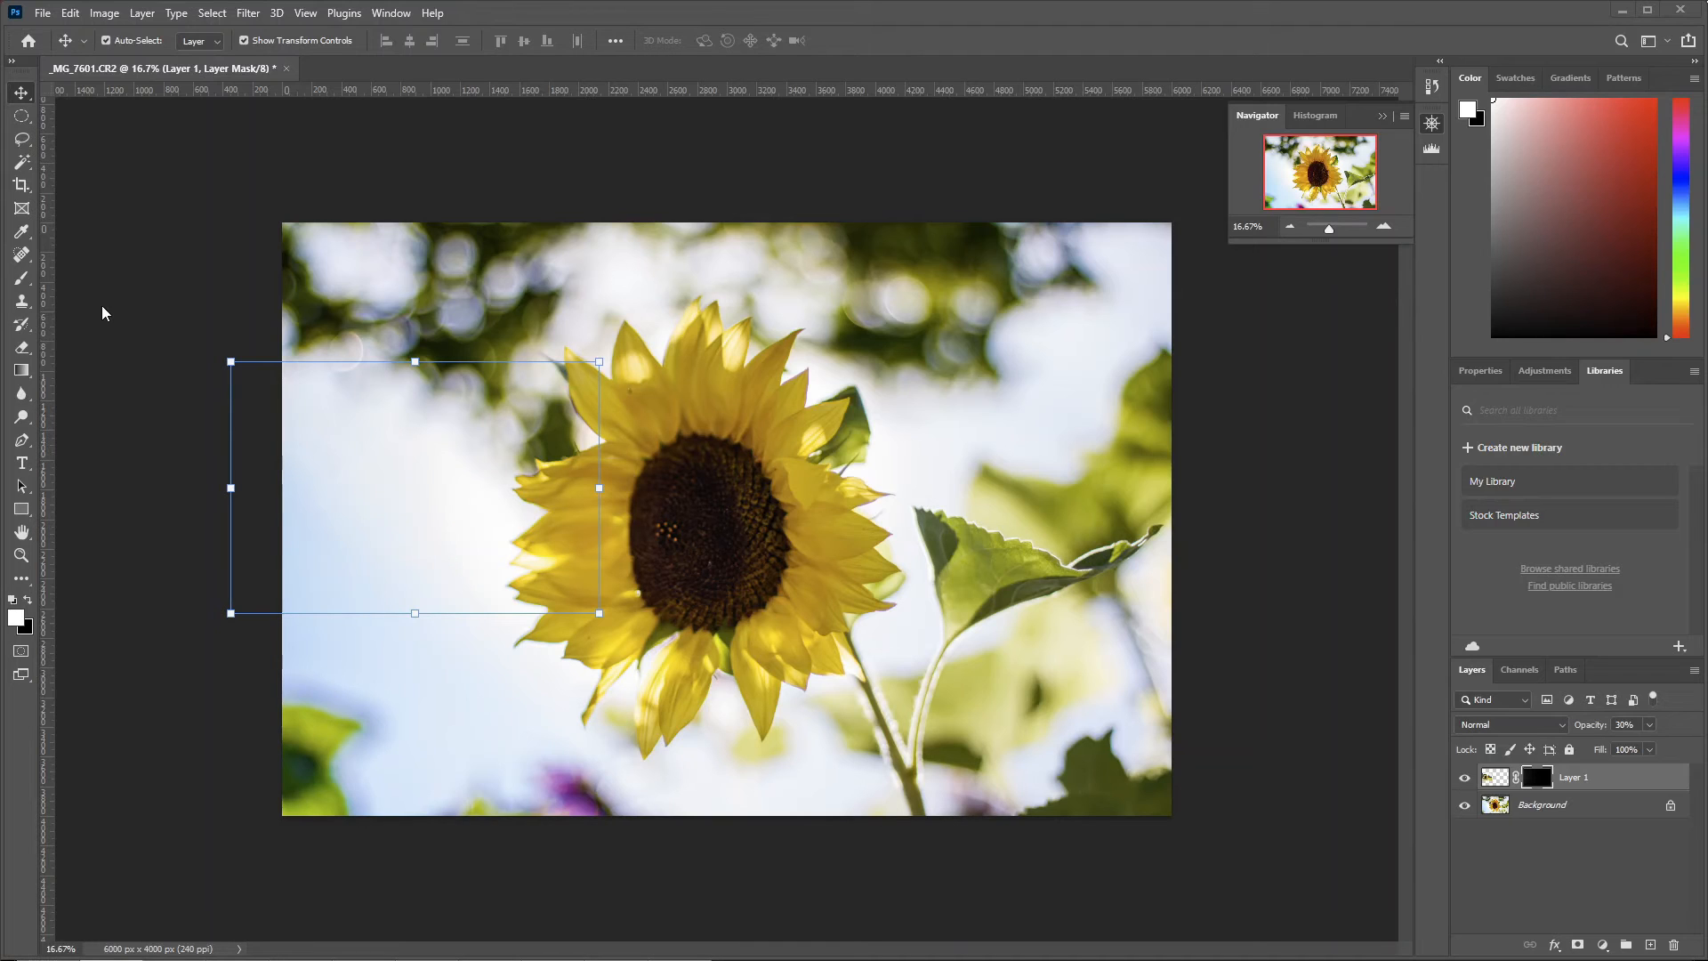
Paint white on the mask over the small sunflower's centre with the Brush at 50% opacity, and reduce the brush size to 174 px
{"action": "left_click", "coordinate": [21, 281]}
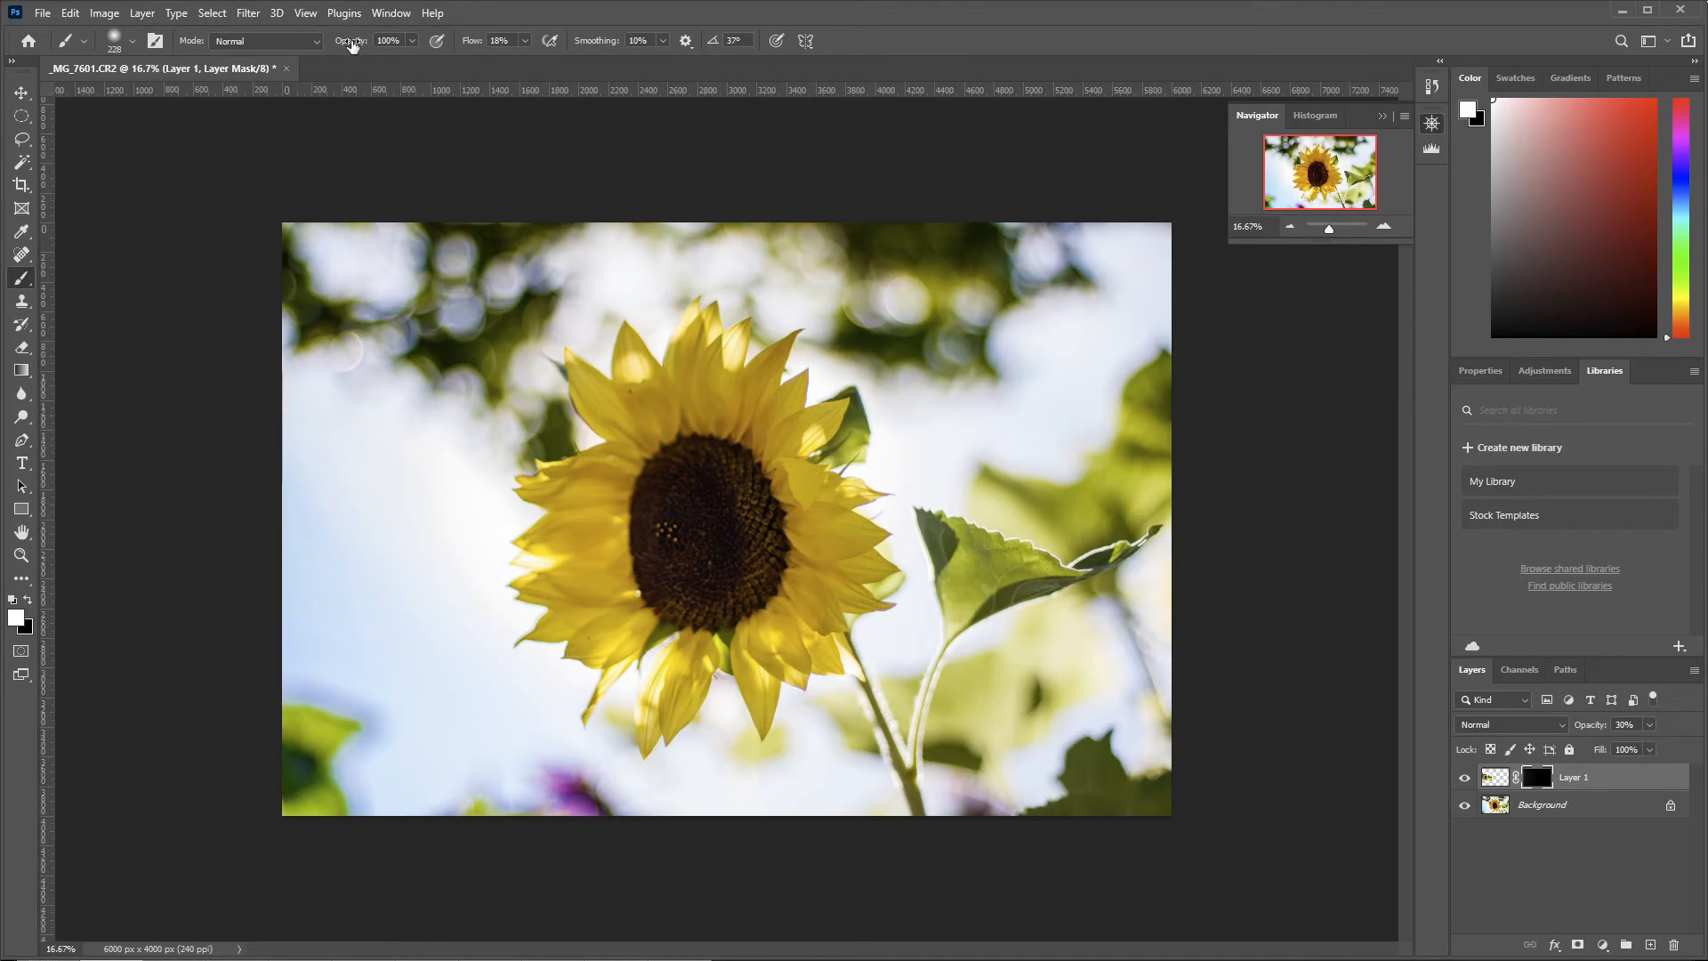
{"action": "left_click", "coordinate": [411, 42]}
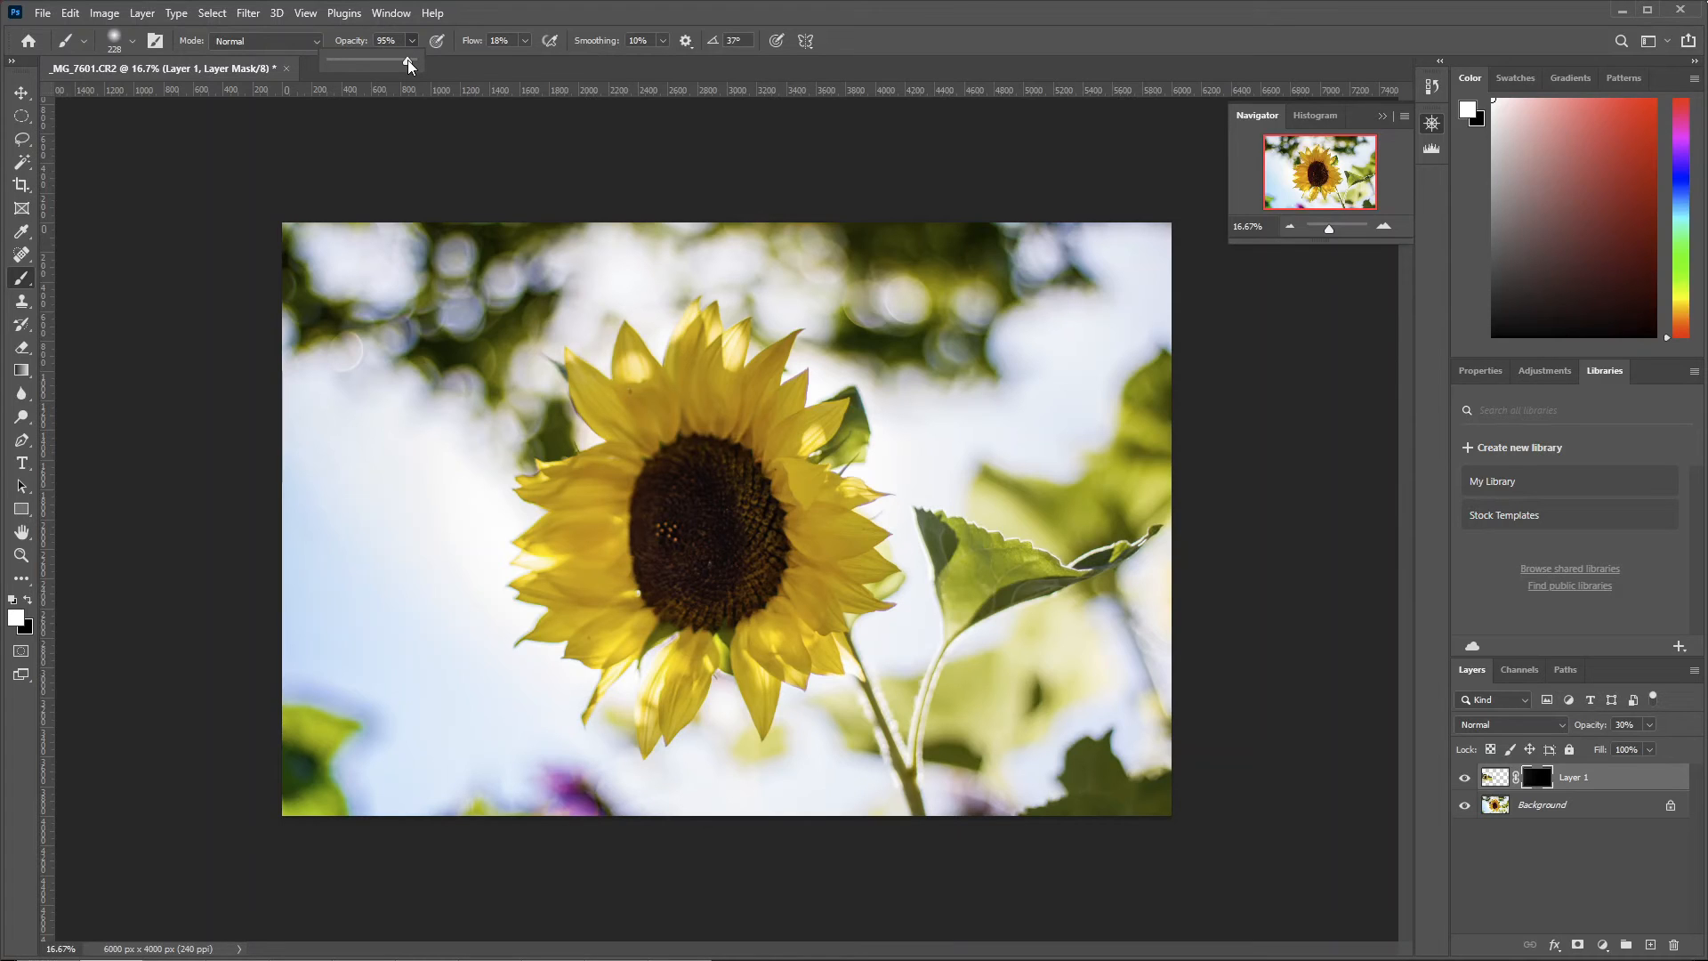
{"action": "left_click_drag", "start_coordinate": [403, 67], "coordinate": [376, 71]}
{"action": "mouse_move", "coordinate": [383, 494]}
{"action": "left_mouse_down"}
{"action": "mouse_move", "coordinate": [464, 460]}
{"action": "mouse_move", "coordinate": [374, 482]}
{"action": "mouse_move", "coordinate": [456, 494]}
{"action": "mouse_move", "coordinate": [410, 524]}
{"action": "mouse_move", "coordinate": [458, 494]}
{"action": "mouse_move", "coordinate": [387, 487]}
{"action": "mouse_move", "coordinate": [465, 477]}
{"action": "mouse_move", "coordinate": [373, 454]}
{"action": "mouse_move", "coordinate": [443, 512]}
{"action": "mouse_move", "coordinate": [376, 473]}
{"action": "mouse_move", "coordinate": [480, 536]}
{"action": "mouse_move", "coordinate": [432, 445]}
{"action": "mouse_move", "coordinate": [452, 548]}
{"action": "mouse_move", "coordinate": [463, 451]}
{"action": "mouse_move", "coordinate": [461, 548]}
{"action": "mouse_move", "coordinate": [526, 476]}
{"action": "mouse_move", "coordinate": [439, 507]}
{"action": "mouse_move", "coordinate": [556, 517]}
{"action": "mouse_move", "coordinate": [455, 511]}
{"action": "mouse_move", "coordinate": [510, 452]}
{"action": "mouse_move", "coordinate": [455, 547]}
{"action": "mouse_move", "coordinate": [429, 435]}
{"action": "mouse_move", "coordinate": [492, 518]}
{"action": "mouse_move", "coordinate": [422, 453]}
{"action": "mouse_move", "coordinate": [493, 489]}
{"action": "mouse_move", "coordinate": [414, 463]}
{"action": "mouse_move", "coordinate": [496, 463]}
{"action": "mouse_move", "coordinate": [441, 510]}
{"action": "mouse_move", "coordinate": [490, 415]}
{"action": "mouse_move", "coordinate": [476, 507]}
{"action": "mouse_move", "coordinate": [466, 431]}
{"action": "mouse_move", "coordinate": [506, 470]}
{"action": "mouse_move", "coordinate": [460, 497]}
{"action": "mouse_move", "coordinate": [468, 451]}
{"action": "mouse_move", "coordinate": [484, 473]}
{"action": "mouse_move", "coordinate": [442, 469]}
{"action": "mouse_move", "coordinate": [472, 484]}
{"action": "mouse_move", "coordinate": [416, 509]}
{"action": "mouse_move", "coordinate": [474, 434]}
{"action": "mouse_move", "coordinate": [475, 536]}
{"action": "mouse_move", "coordinate": [457, 436]}
{"action": "mouse_move", "coordinate": [482, 493]}
{"action": "mouse_move", "coordinate": [415, 487]}
{"action": "mouse_move", "coordinate": [436, 437]}
{"action": "mouse_move", "coordinate": [446, 520]}
{"action": "mouse_move", "coordinate": [366, 448]}
{"action": "mouse_move", "coordinate": [467, 500]}
{"action": "mouse_move", "coordinate": [369, 526]}
{"action": "mouse_move", "coordinate": [396, 434]}
{"action": "mouse_move", "coordinate": [470, 529]}
{"action": "mouse_move", "coordinate": [368, 528]}
{"action": "mouse_move", "coordinate": [407, 416]}
{"action": "mouse_move", "coordinate": [479, 528]}
{"action": "mouse_move", "coordinate": [380, 543]}
{"action": "mouse_move", "coordinate": [412, 416]}
{"action": "mouse_move", "coordinate": [479, 492]}
{"action": "mouse_move", "coordinate": [392, 551]}
{"action": "mouse_move", "coordinate": [393, 468]}
{"action": "mouse_move", "coordinate": [454, 513]}
{"action": "mouse_move", "coordinate": [336, 486]}
{"action": "mouse_move", "coordinate": [434, 436]}
{"action": "mouse_move", "coordinate": [424, 553]}
{"action": "mouse_move", "coordinate": [342, 487]}
{"action": "mouse_move", "coordinate": [377, 502]}
{"action": "mouse_move", "coordinate": [355, 496]}
{"action": "mouse_move", "coordinate": [357, 537]}
{"action": "mouse_move", "coordinate": [390, 516]}
{"action": "left_mouse_up"}
{"action": "key", "text": "bracketleft"}
{"action": "key", "text": "bracketleft"}
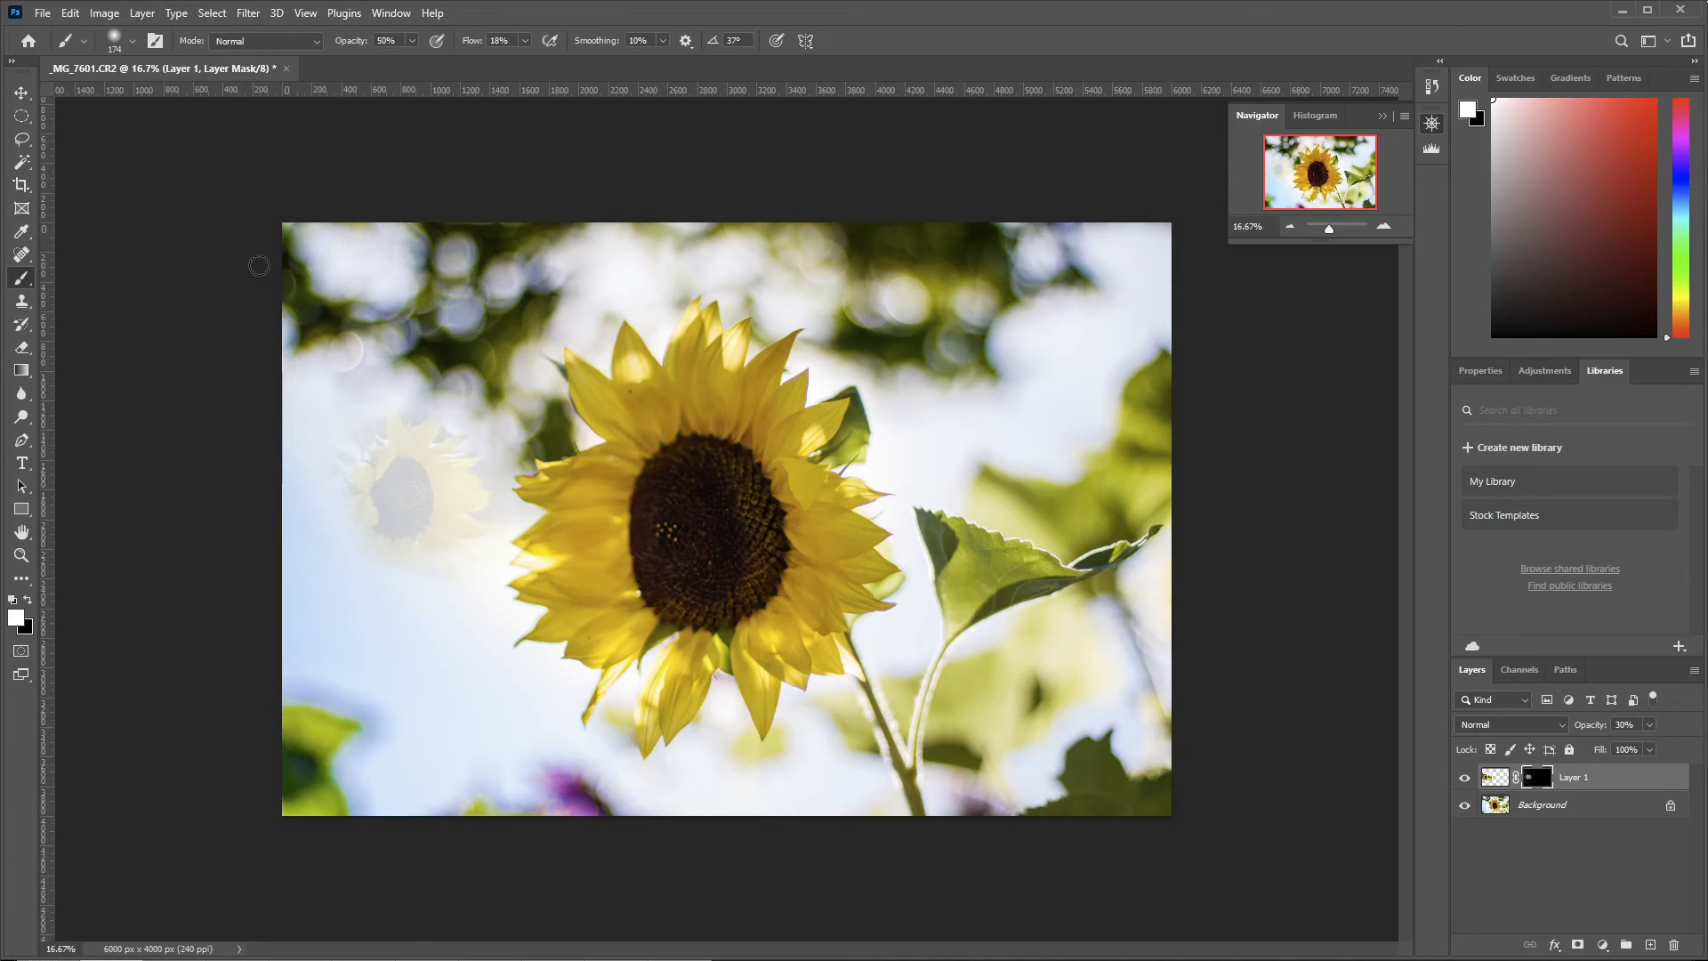
Try larger and smaller brush sizes, and return the size to 174 px
{"action": "left_click", "coordinate": [133, 42]}
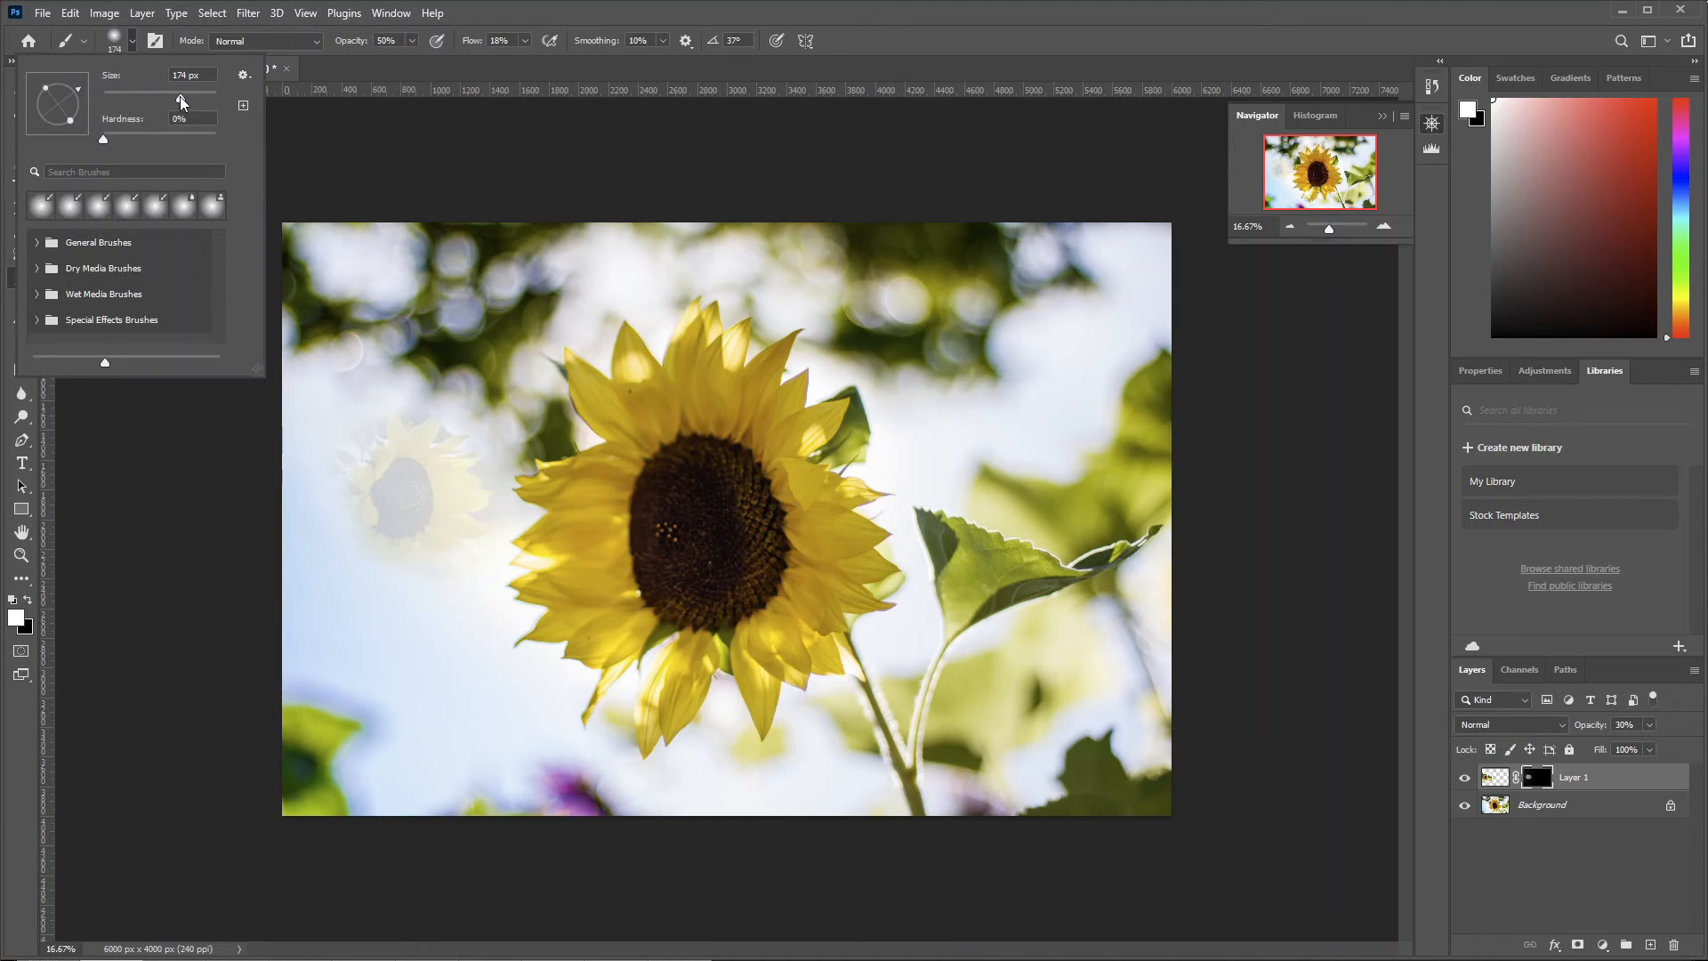
{"action": "left_click_drag", "start_coordinate": [180, 97], "coordinate": [197, 100]}
{"action": "left_click_drag", "start_coordinate": [192, 104], "coordinate": [159, 104]}
{"action": "left_click_drag", "start_coordinate": [160, 98], "coordinate": [181, 98]}
{"action": "key", "text": "Return"}
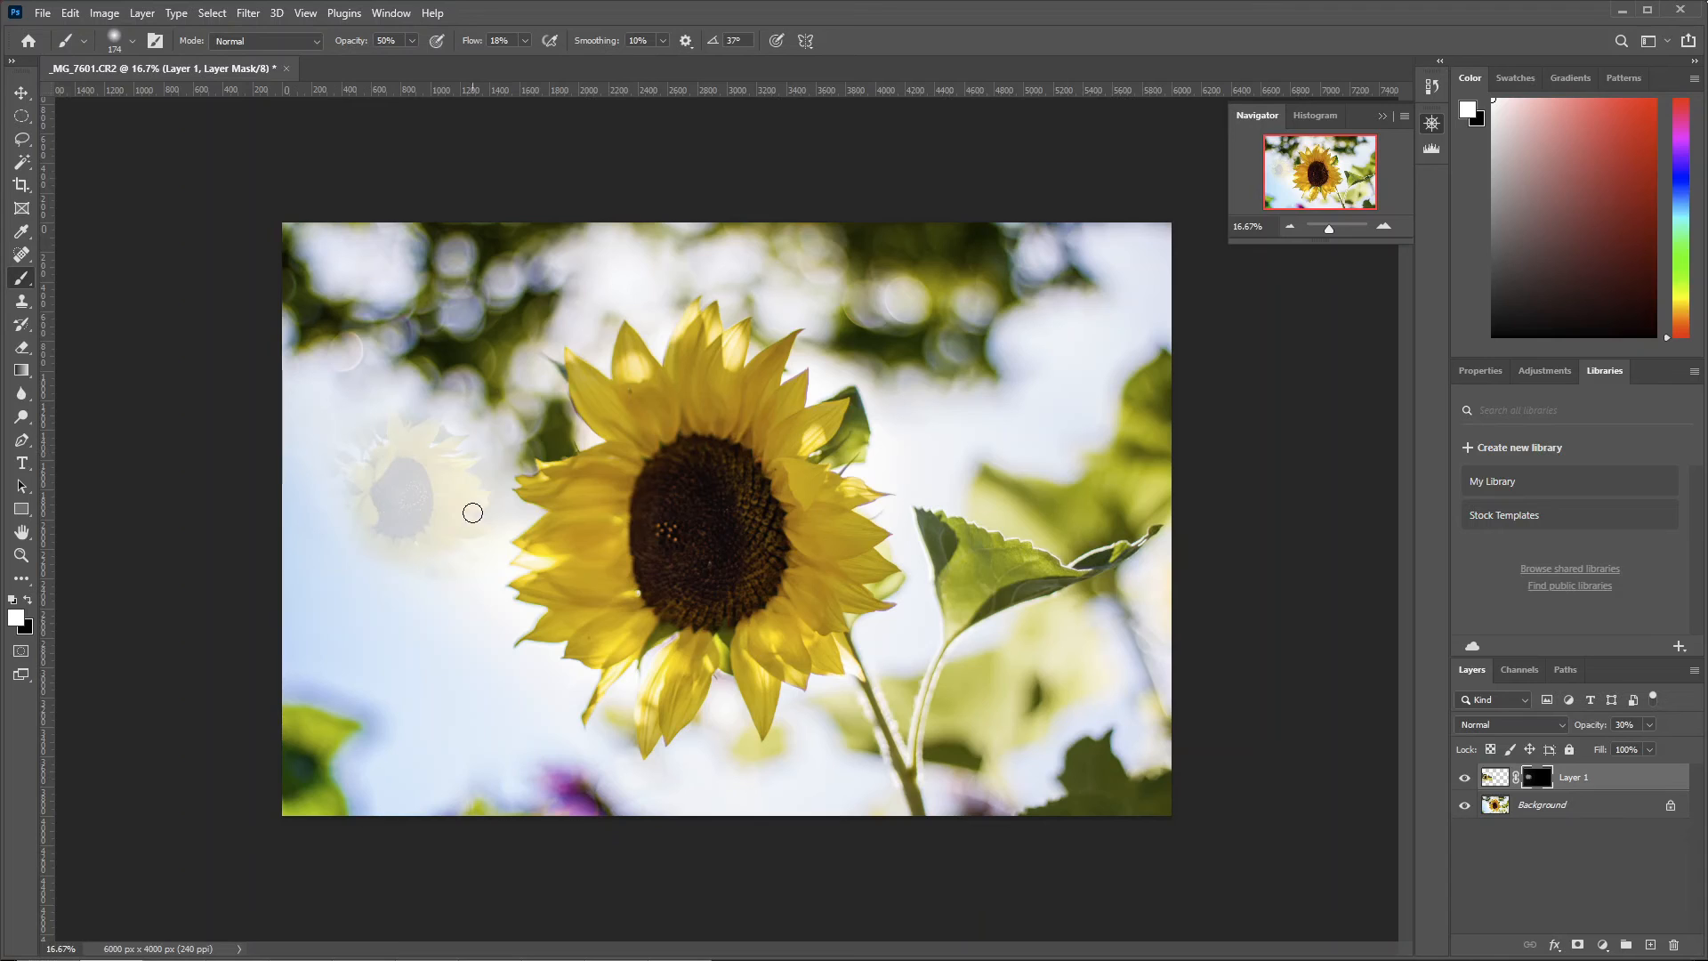
Set the brush opacity to 52% and paint on the mask to reveal more of the small sunflower
{"action": "key", "text": "5"}
{"action": "key", "text": "2"}
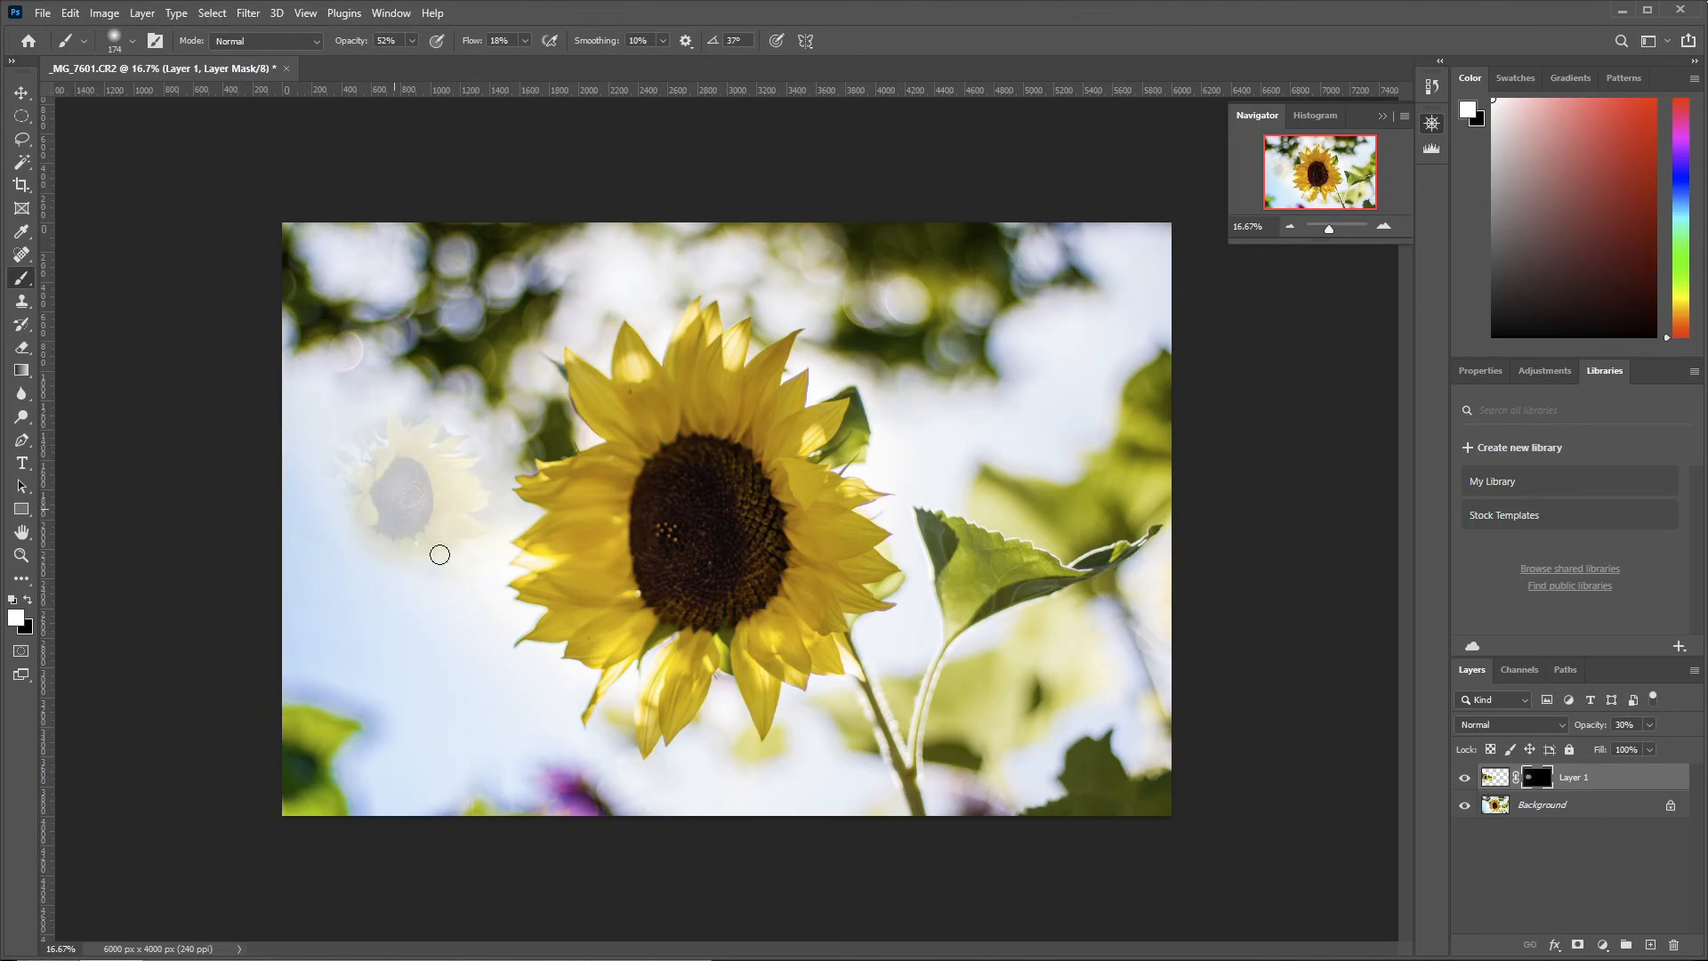
{"action": "mouse_move", "coordinate": [428, 540]}
{"action": "left_mouse_down"}
{"action": "mouse_move", "coordinate": [363, 497]}
{"action": "mouse_move", "coordinate": [437, 464]}
{"action": "mouse_move", "coordinate": [441, 513]}
{"action": "left_mouse_up"}
Raise the brush opacity to 98% and paint the mask over the small sunflower's centre, petals and leaves
{"action": "left_click", "coordinate": [411, 43]}
{"action": "left_click_drag", "start_coordinate": [414, 67], "coordinate": [448, 68]}
{"action": "mouse_move", "coordinate": [406, 477]}
{"action": "left_mouse_down"}
{"action": "mouse_move", "coordinate": [364, 478]}
{"action": "mouse_move", "coordinate": [421, 497]}
{"action": "mouse_move", "coordinate": [380, 520]}
{"action": "mouse_move", "coordinate": [408, 478]}
{"action": "mouse_move", "coordinate": [393, 526]}
{"action": "mouse_move", "coordinate": [426, 468]}
{"action": "mouse_move", "coordinate": [412, 534]}
{"action": "mouse_move", "coordinate": [368, 497]}
{"action": "mouse_move", "coordinate": [418, 467]}
{"action": "mouse_move", "coordinate": [452, 513]}
{"action": "mouse_move", "coordinate": [381, 543]}
{"action": "mouse_move", "coordinate": [399, 466]}
{"action": "mouse_move", "coordinate": [443, 468]}
{"action": "mouse_move", "coordinate": [446, 532]}
{"action": "mouse_move", "coordinate": [392, 541]}
{"action": "mouse_move", "coordinate": [372, 496]}
{"action": "mouse_move", "coordinate": [419, 440]}
{"action": "mouse_move", "coordinate": [458, 488]}
{"action": "mouse_move", "coordinate": [456, 538]}
{"action": "mouse_move", "coordinate": [419, 529]}
{"action": "mouse_move", "coordinate": [411, 555]}
{"action": "mouse_move", "coordinate": [394, 517]}
{"action": "left_mouse_up"}
{"action": "left_click_drag", "start_coordinate": [371, 503], "coordinate": [377, 475]}
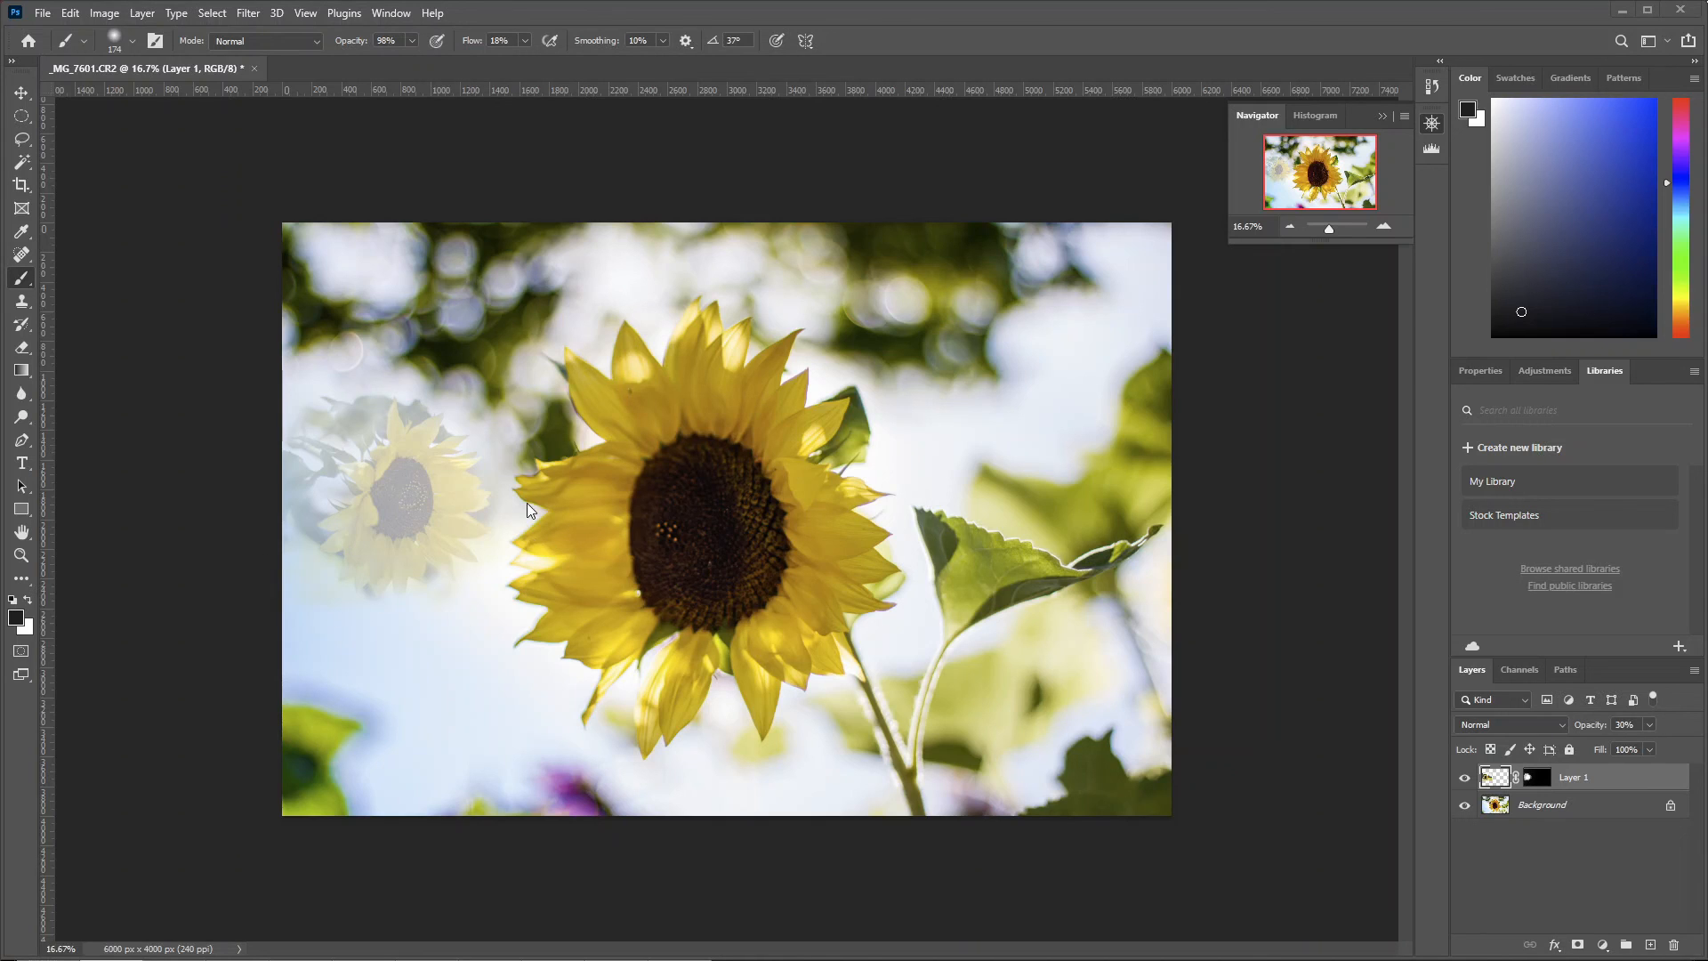
Flatten the image into a single background layer
{"action": "right_click", "coordinate": [1632, 783]}
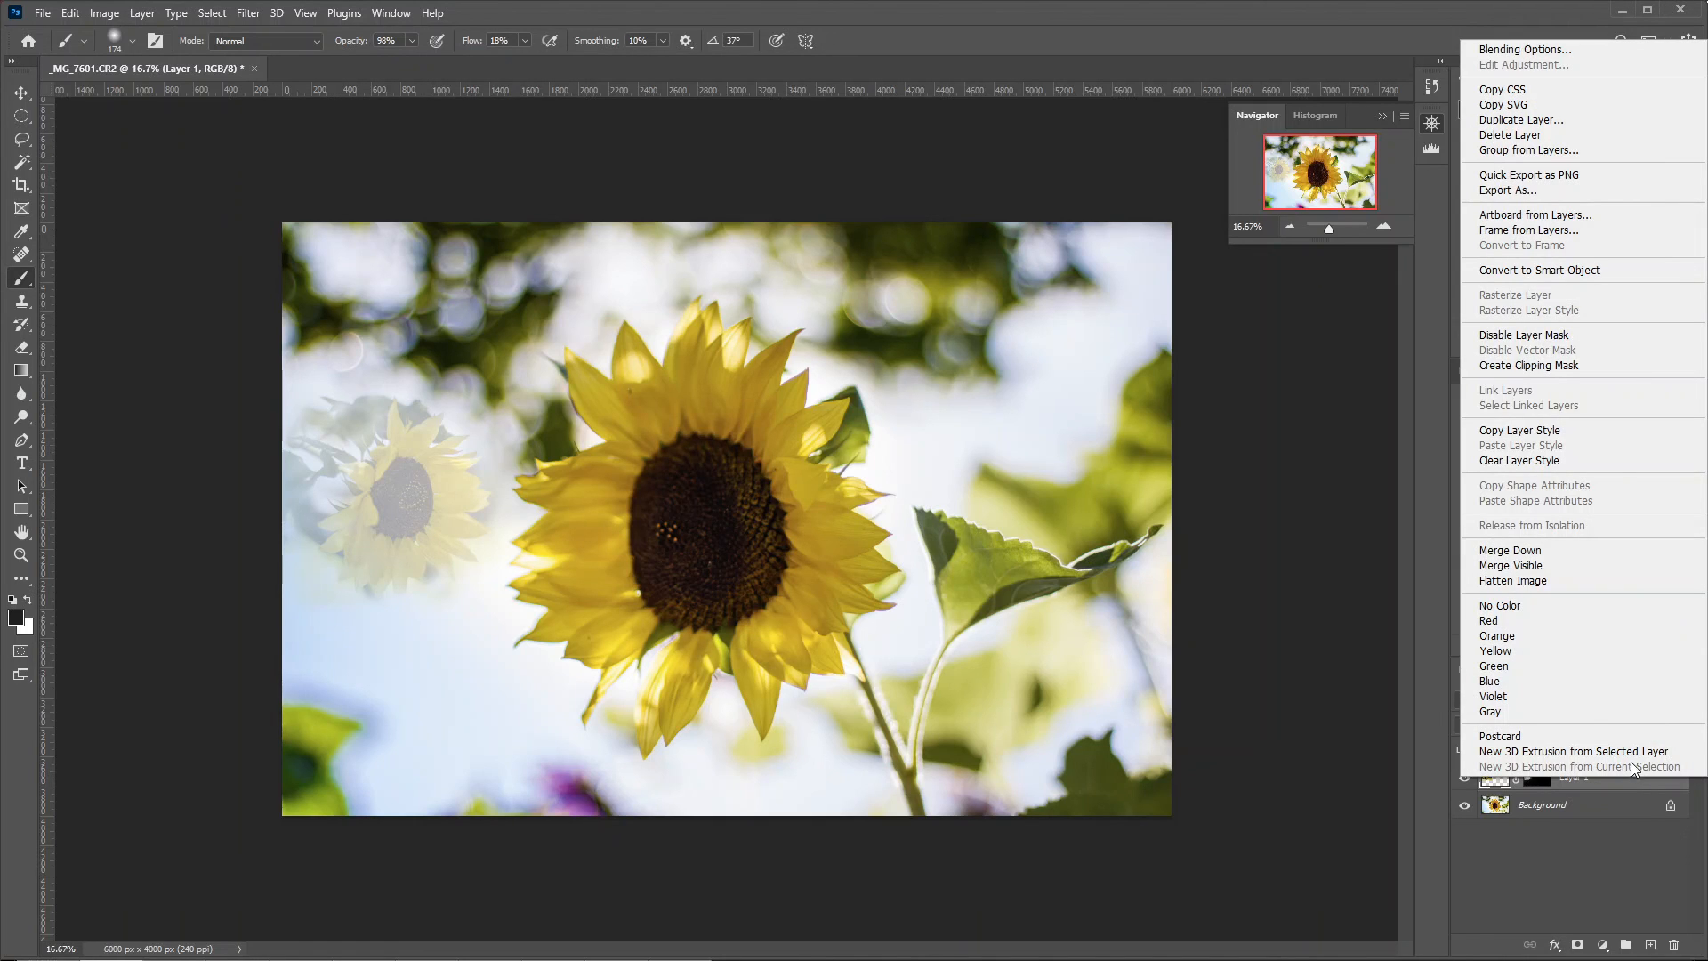
{"action": "left_click", "coordinate": [1585, 583]}
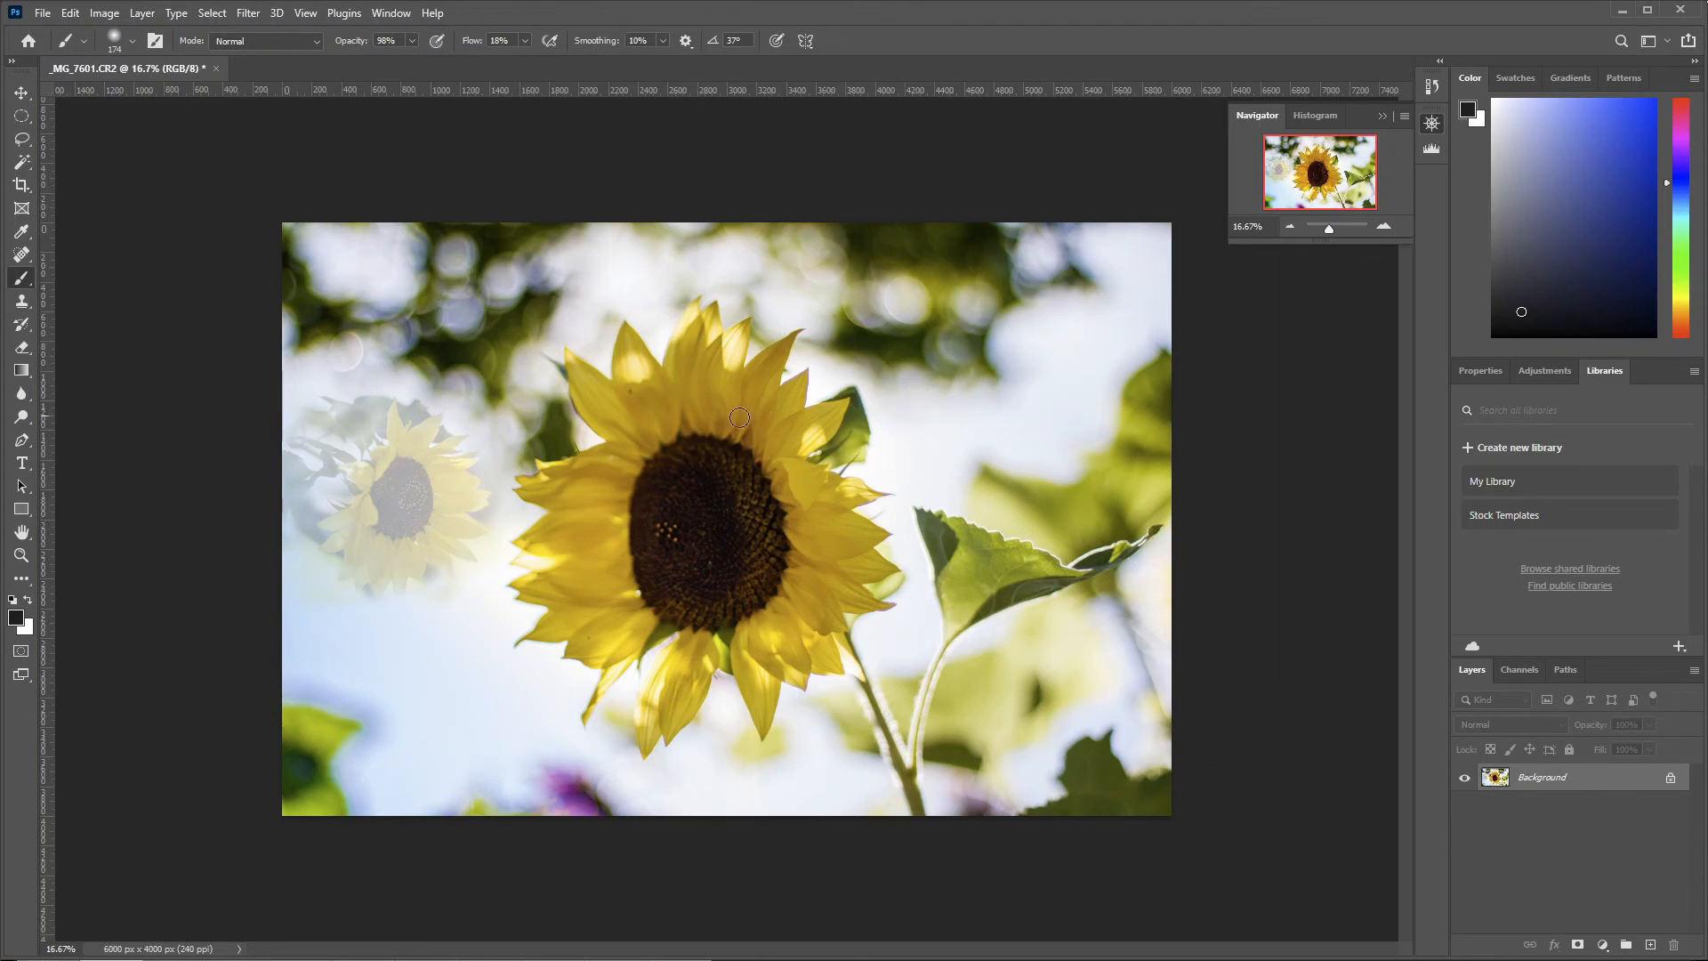
Open the file commands for the flattened _MG_7601.CR2 image
{"action": "left_click", "coordinate": [42, 13]}
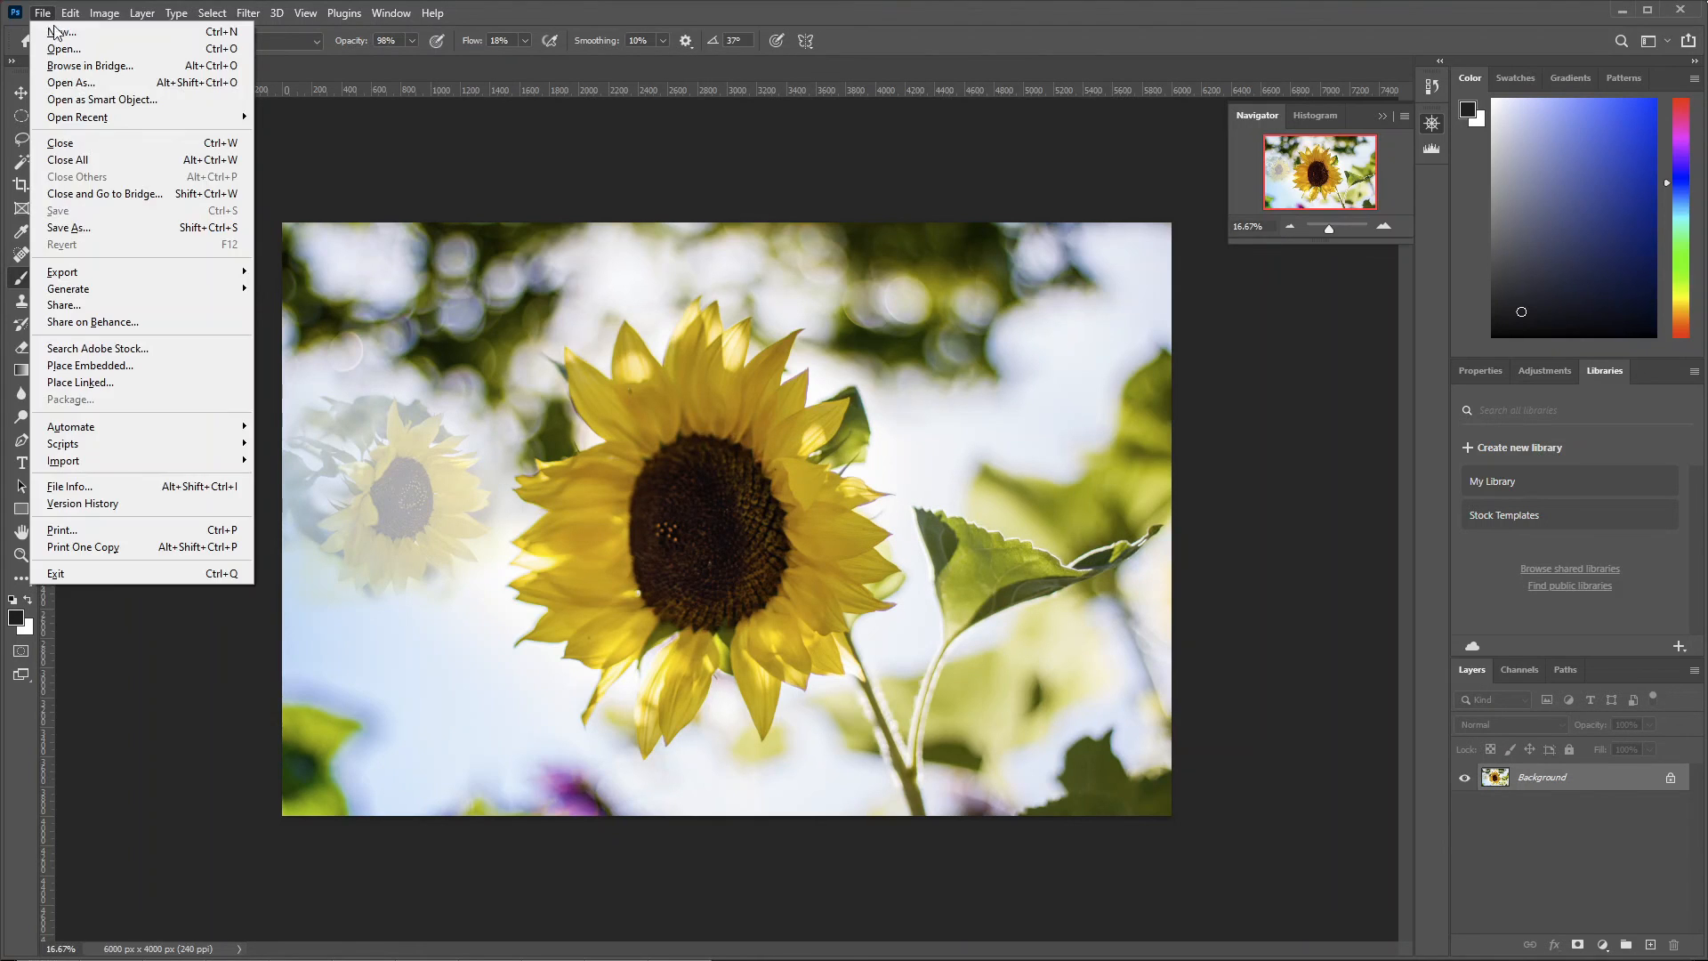